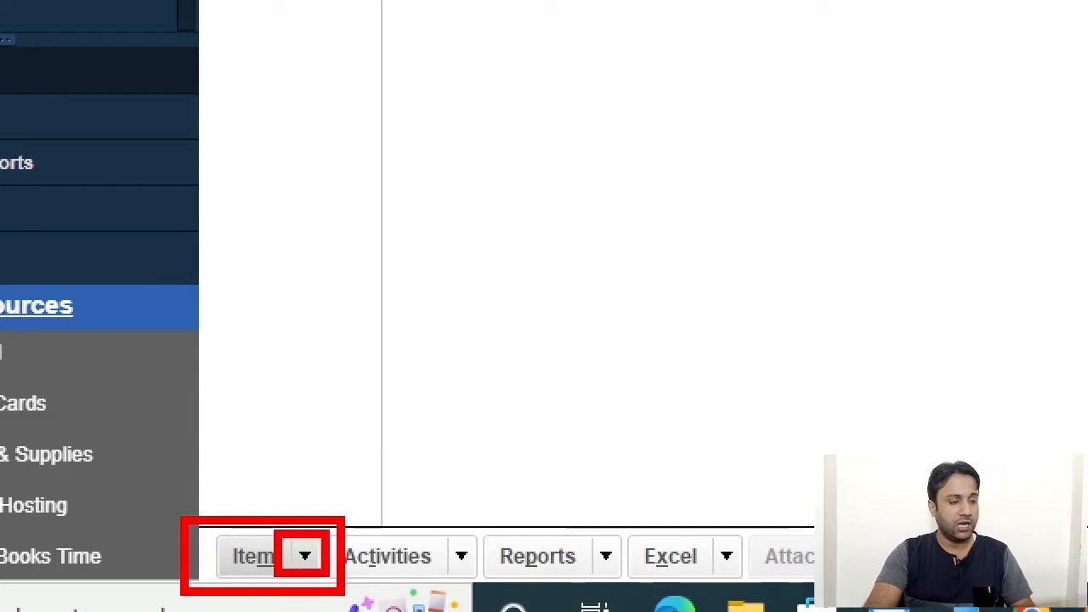
Start a new item from the item list to bring up the blank item form.
{"action": "left_click", "coordinate": [305, 556]}
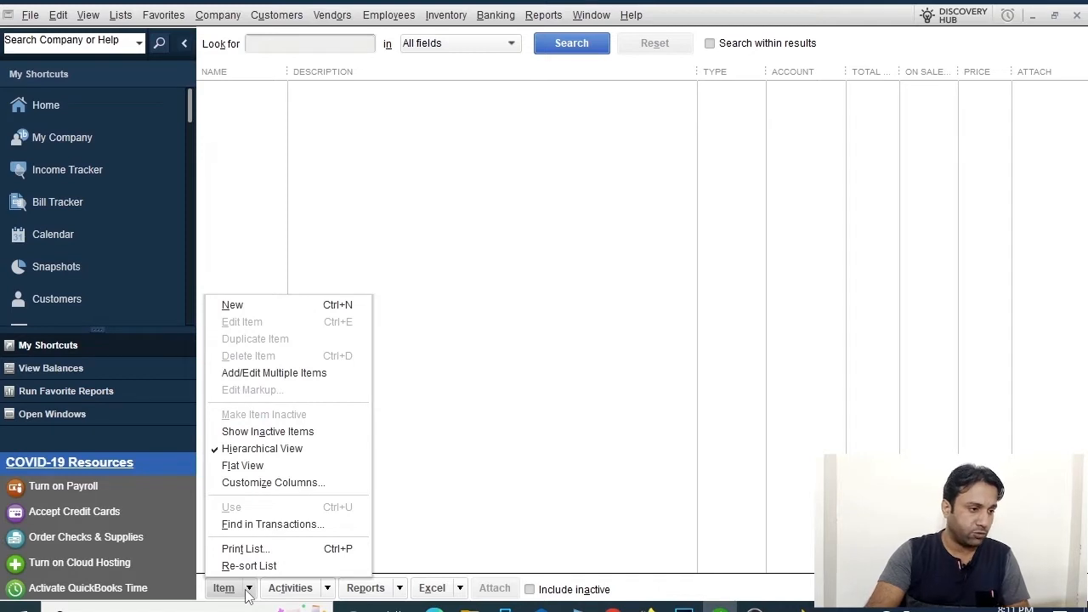
{"action": "left_click", "coordinate": [302, 311]}
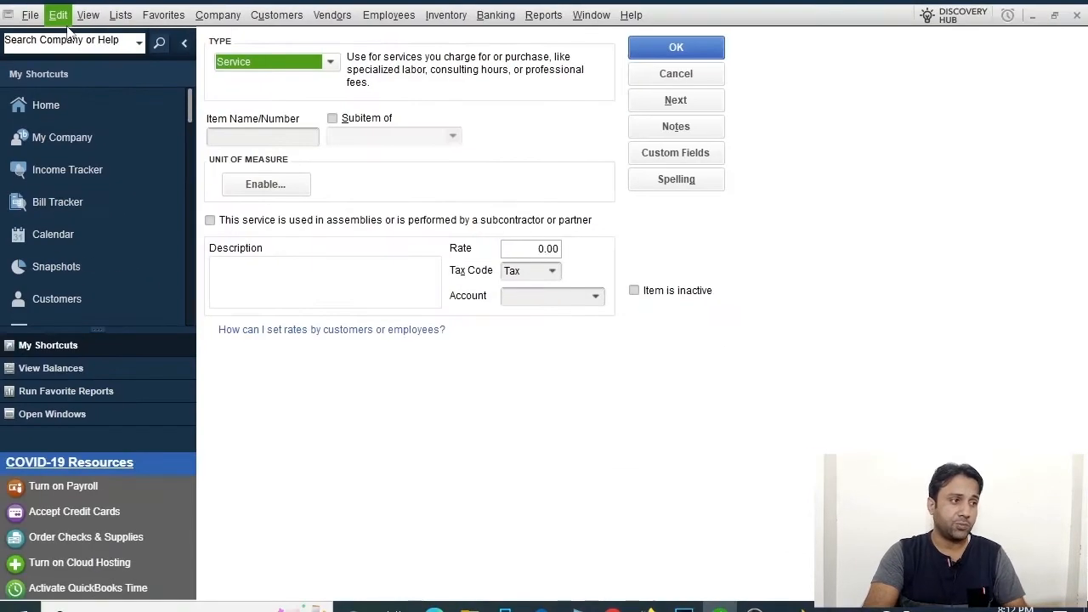
{"action": "left_click", "coordinate": [117, 26]}
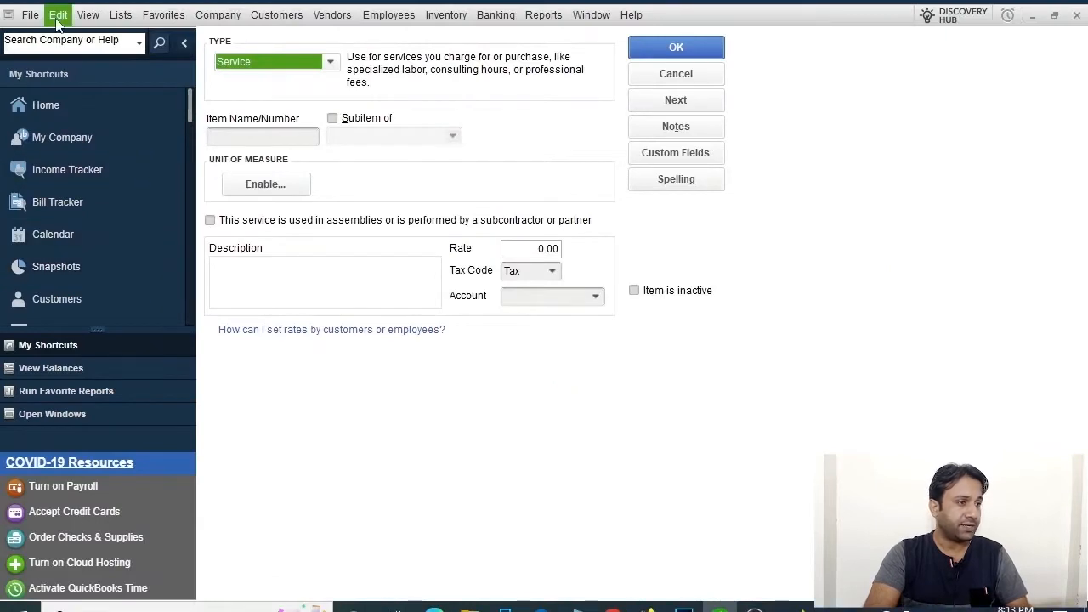
Open the program preferences and review the General settings for both personal and company preferences.
{"action": "left_click", "coordinate": [58, 15]}
{"action": "left_click", "coordinate": [80, 257]}
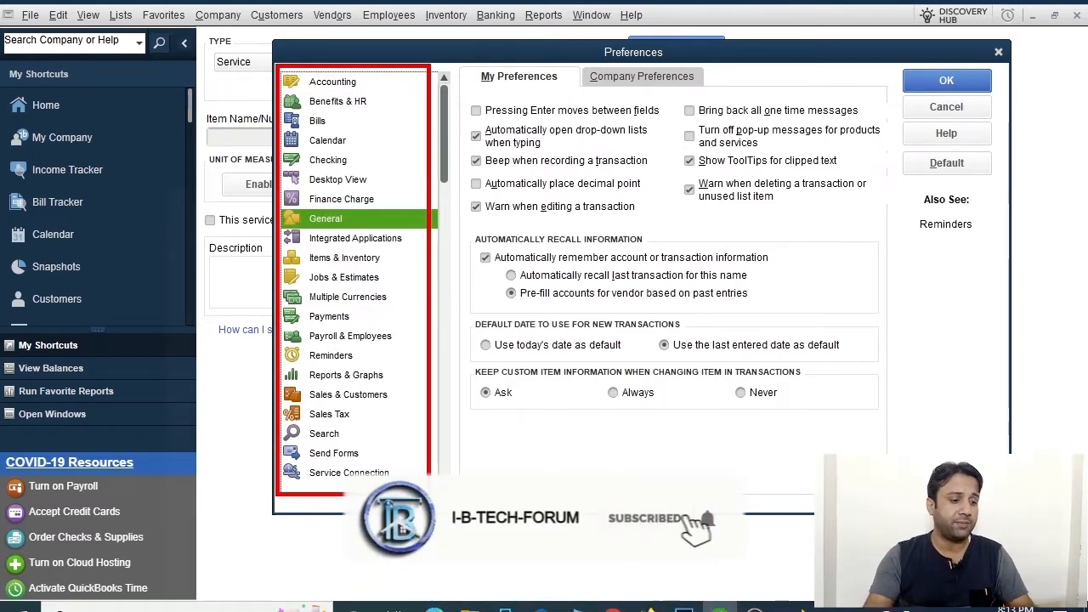
{"action": "left_click", "coordinate": [508, 78]}
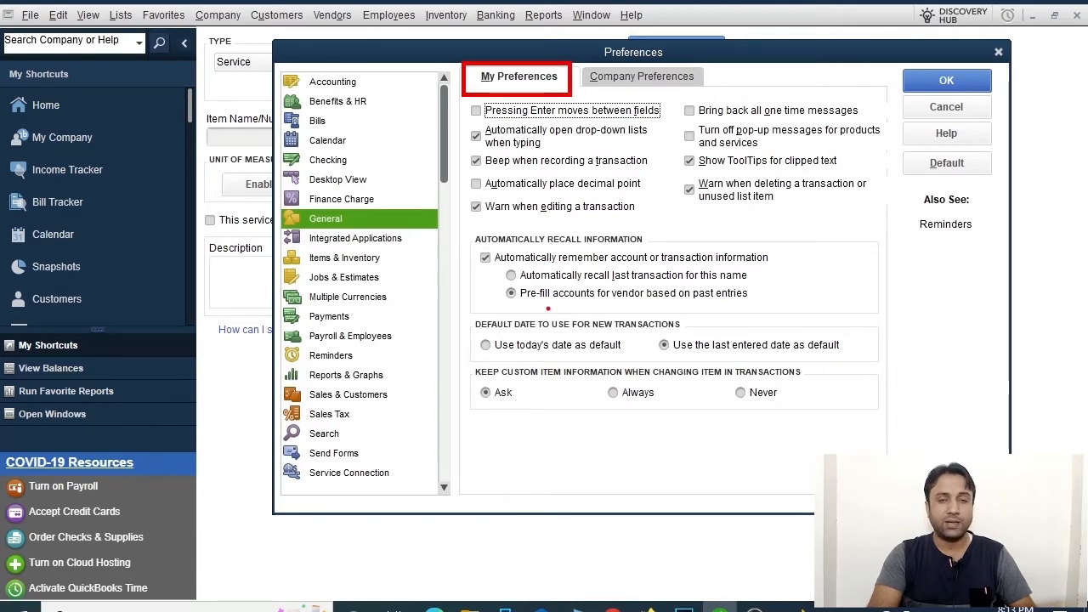
{"action": "key", "text": "Escape"}
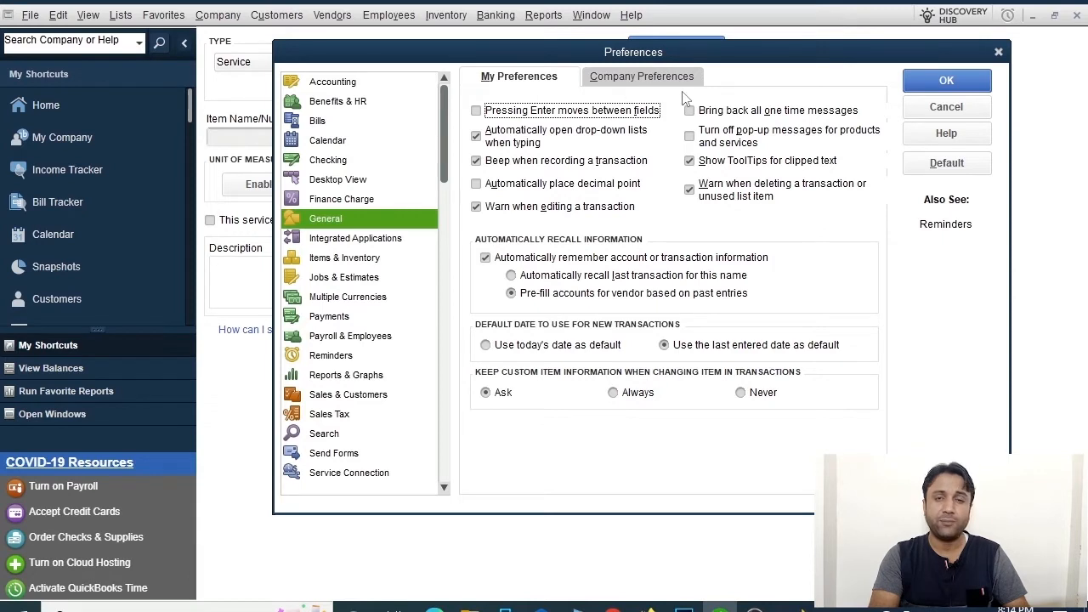
{"action": "left_click", "coordinate": [610, 81]}
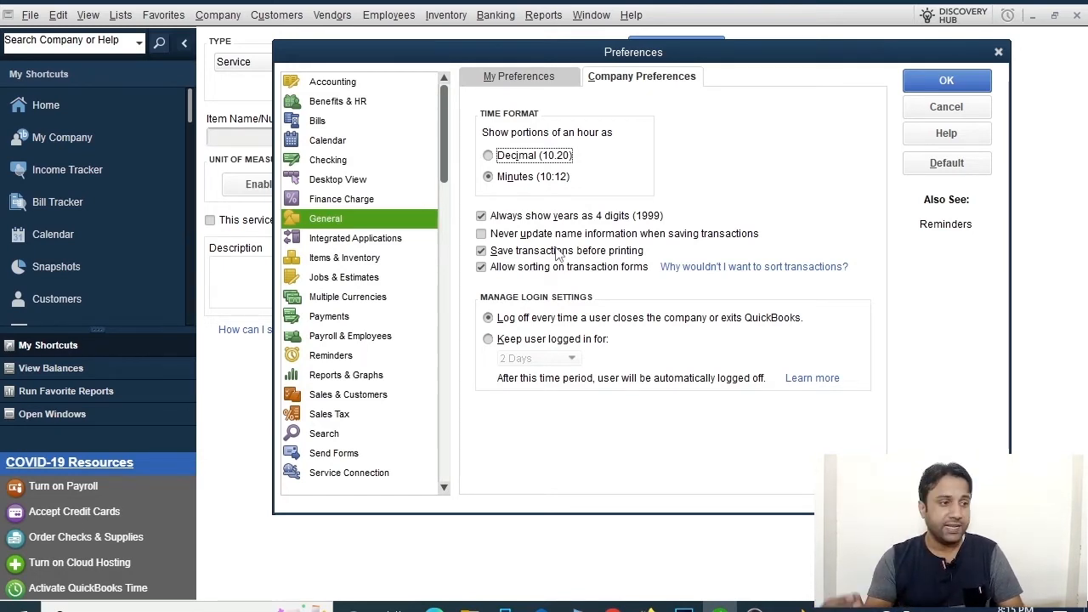
Review the company preferences for Accounting, Benefits & HR, Bills, Calendar and Checking.
{"action": "left_click", "coordinate": [332, 83]}
{"action": "left_click", "coordinate": [330, 103]}
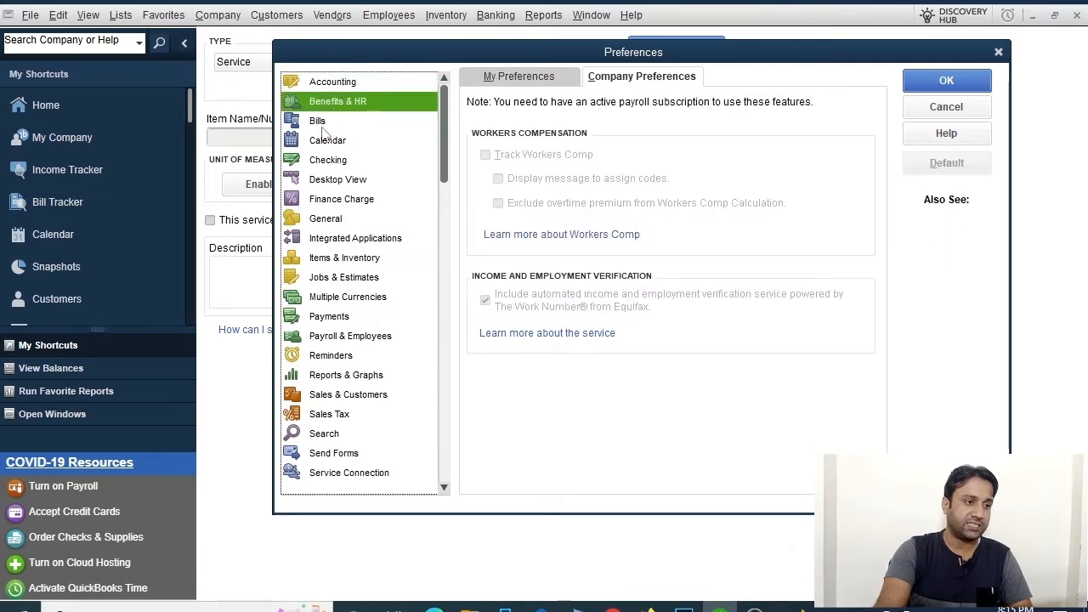
{"action": "left_click", "coordinate": [323, 122]}
{"action": "left_click", "coordinate": [324, 142]}
{"action": "left_click", "coordinate": [325, 162]}
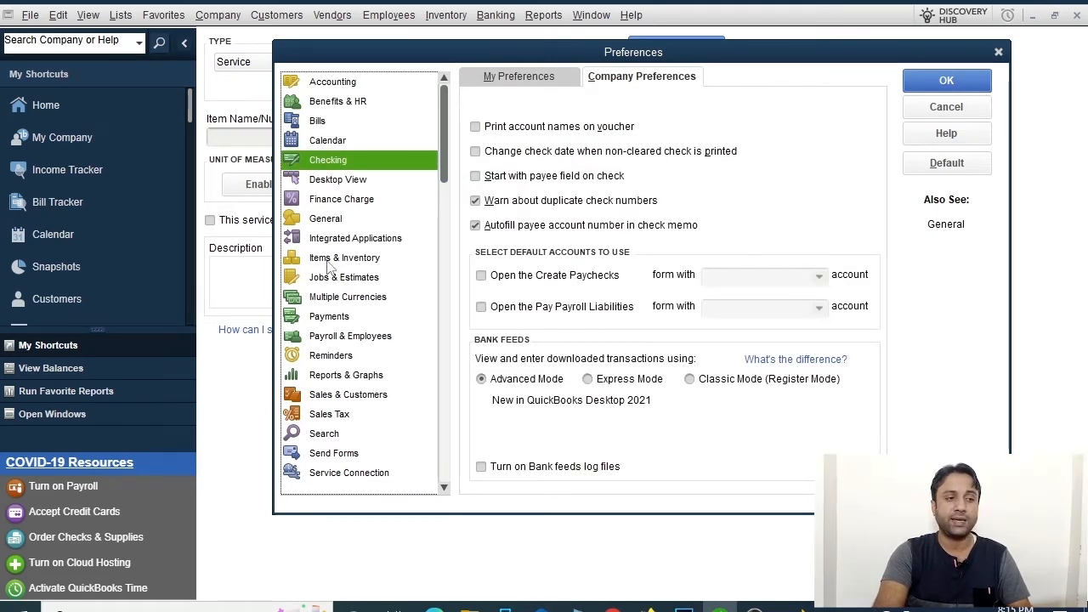
Deactivate inventory and purchase orders in the company's Items & Inventory preferences and accept closing all open windows.
{"action": "left_click", "coordinate": [342, 260]}
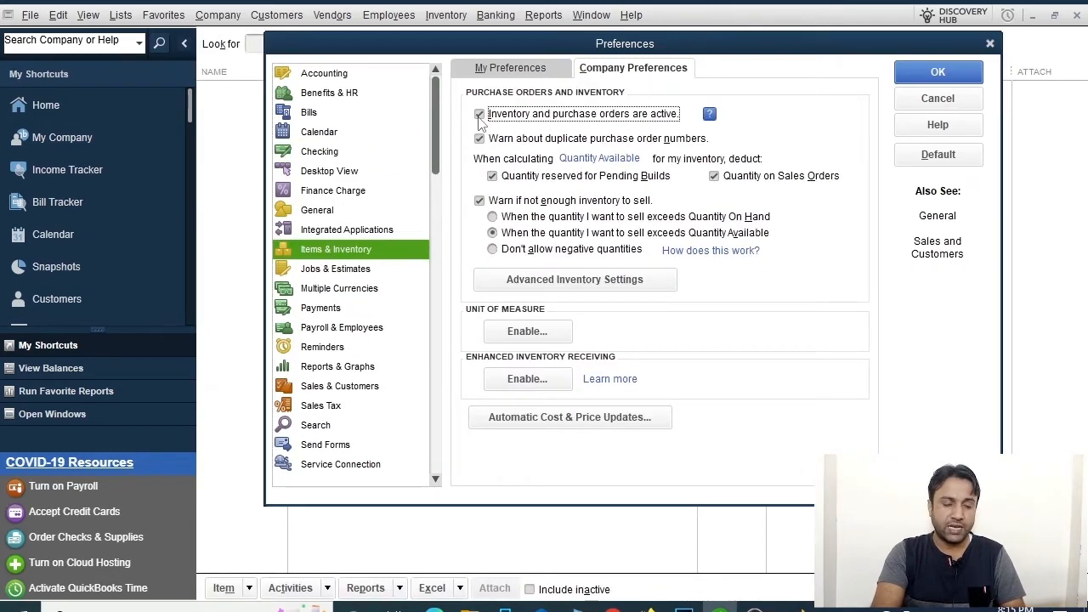
{"action": "left_click", "coordinate": [480, 114]}
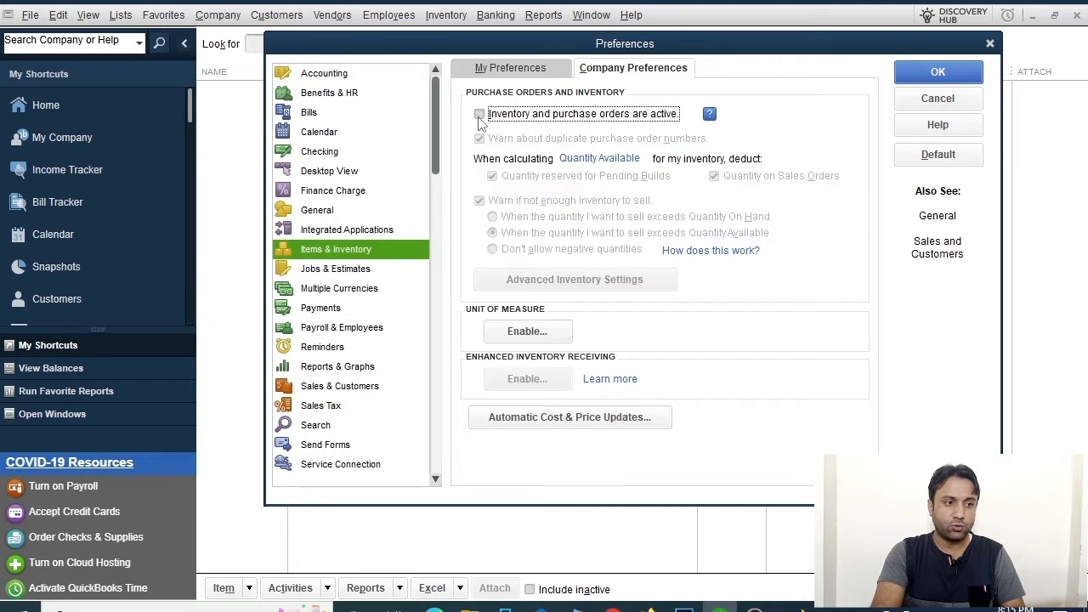
{"action": "left_click", "coordinate": [950, 77]}
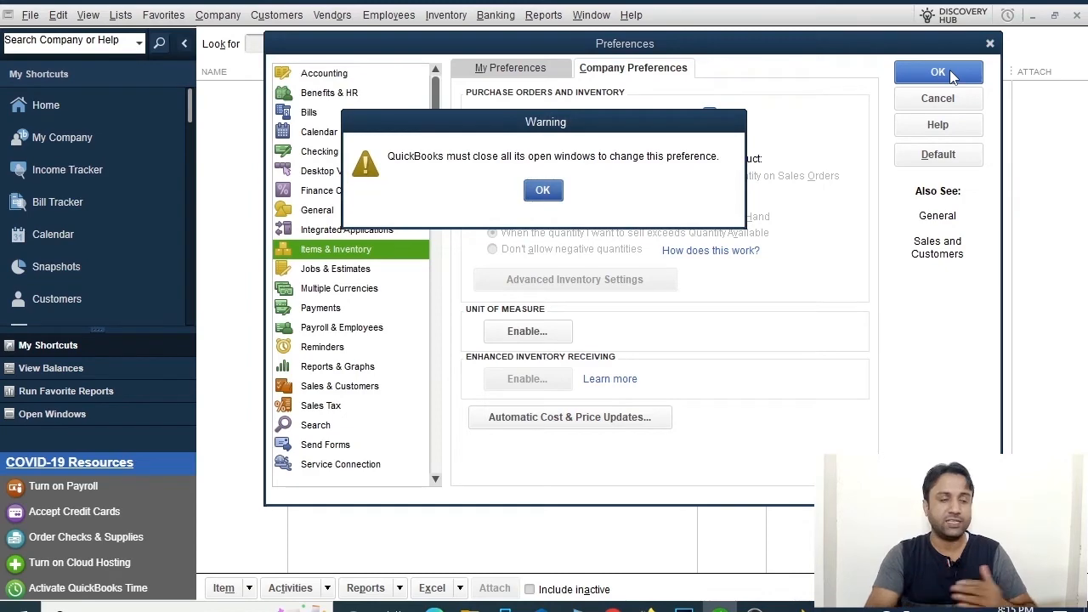
{"action": "left_click", "coordinate": [543, 189]}
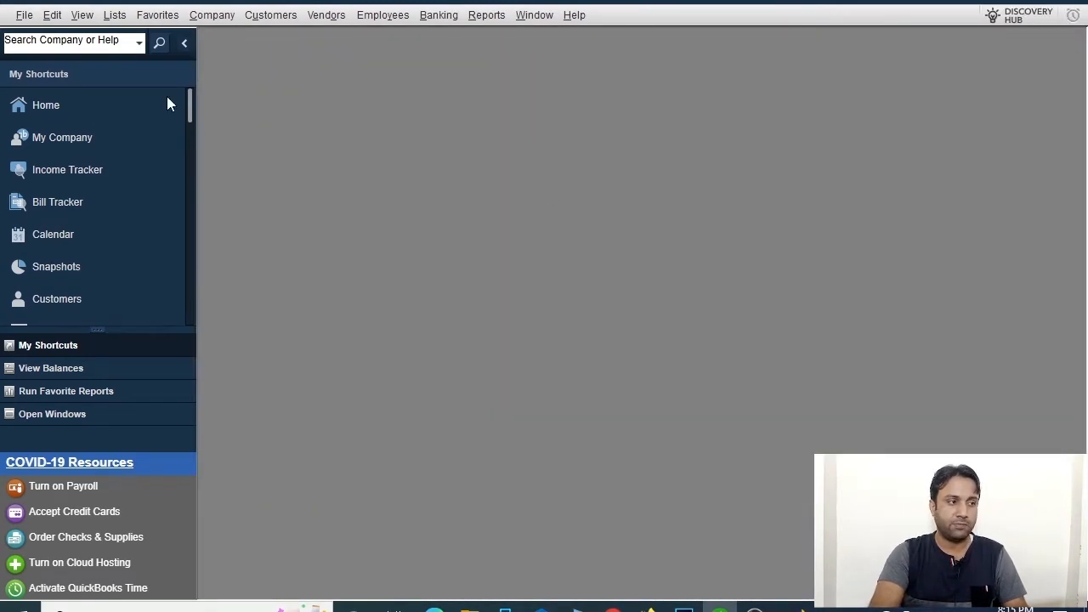
Reopen the maximized item list from the home page, start a new item and check which item types are offered.
{"action": "left_click", "coordinate": [29, 110]}
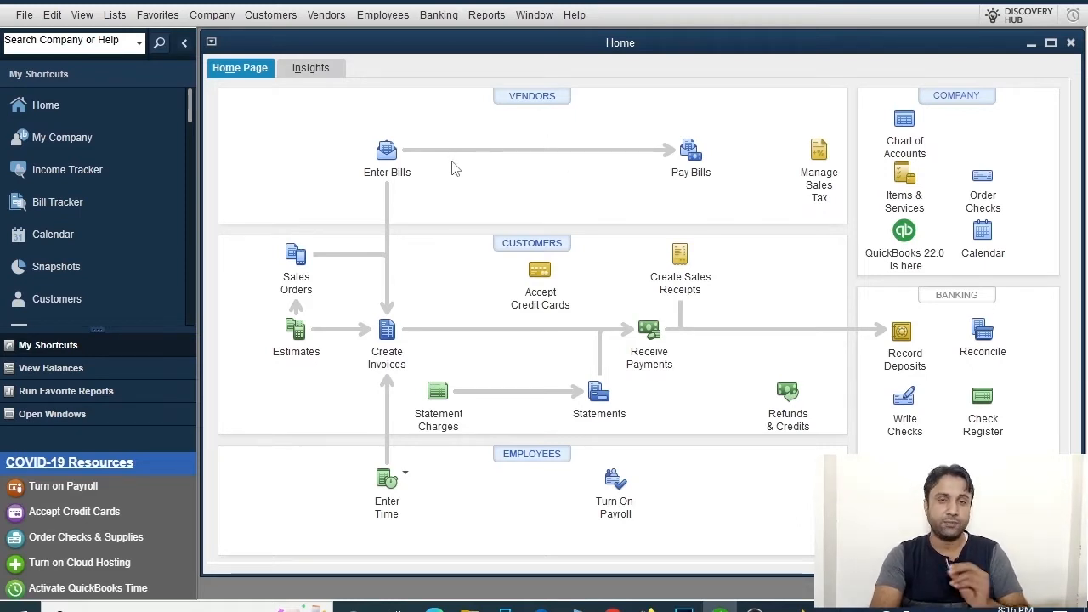
{"action": "left_click", "coordinate": [909, 182]}
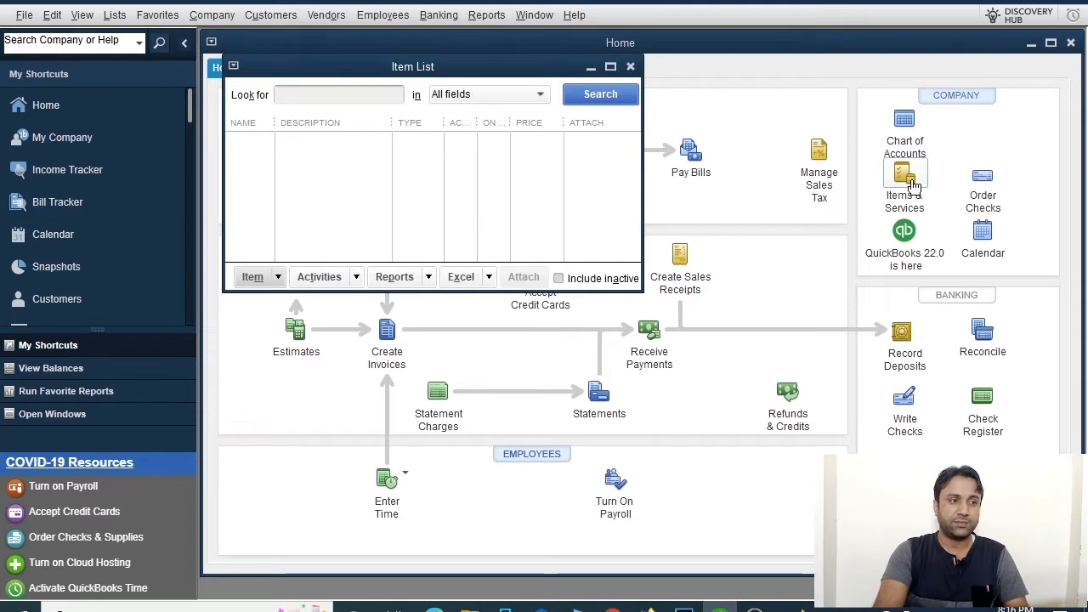
{"action": "left_click", "coordinate": [610, 66]}
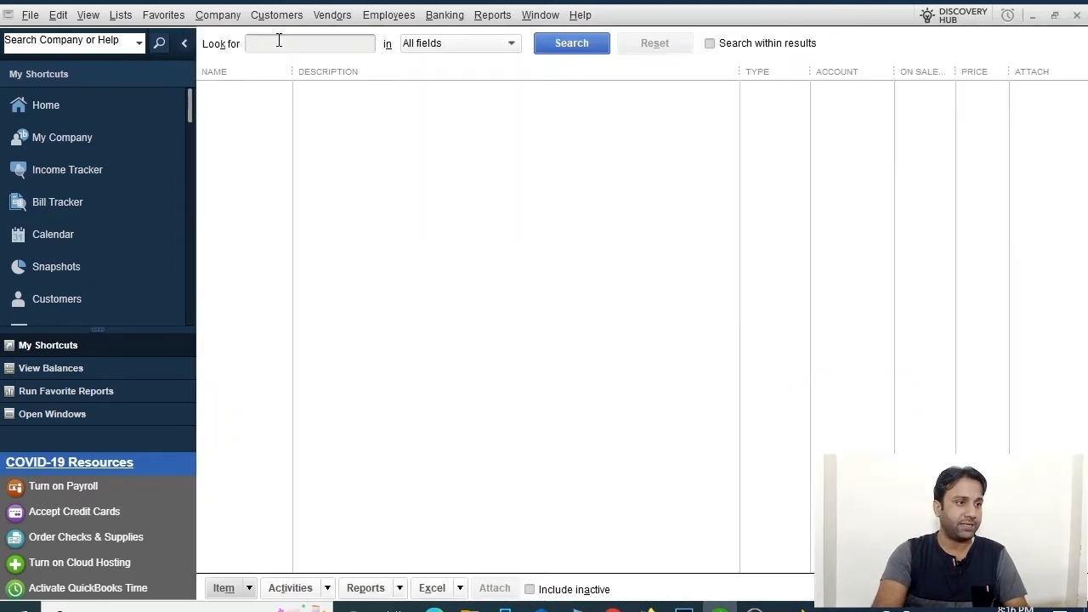
{"action": "left_click", "coordinate": [250, 588]}
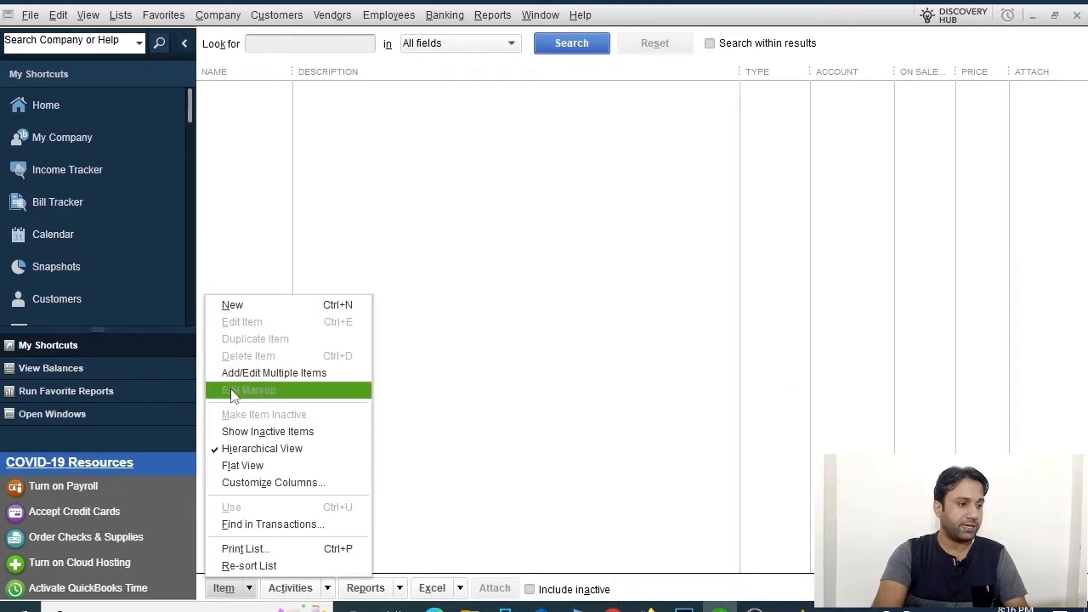
{"action": "left_click", "coordinate": [235, 306]}
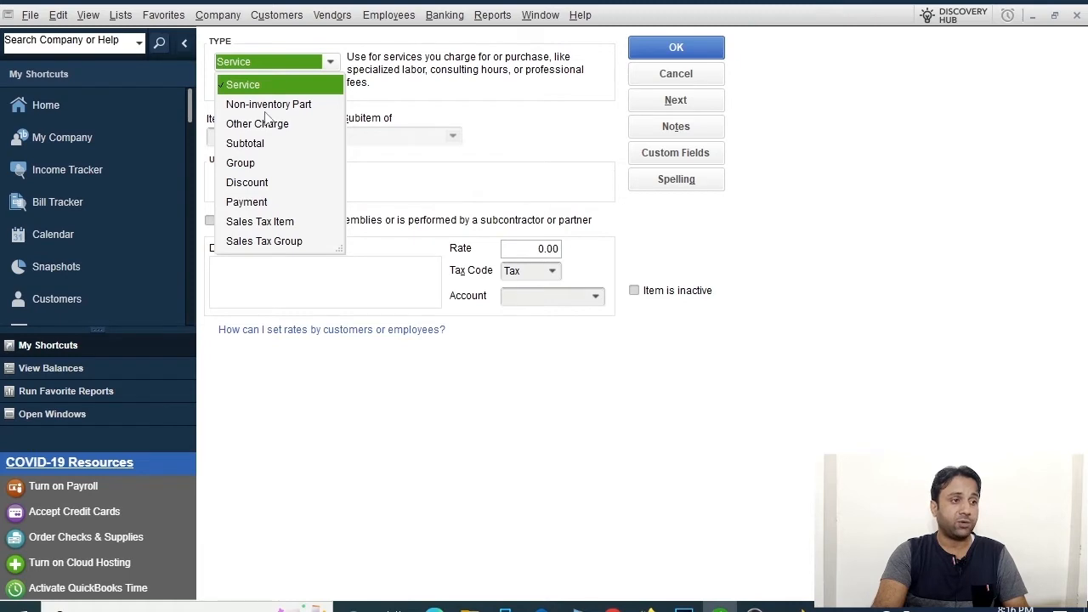
{"action": "left_click", "coordinate": [207, 106]}
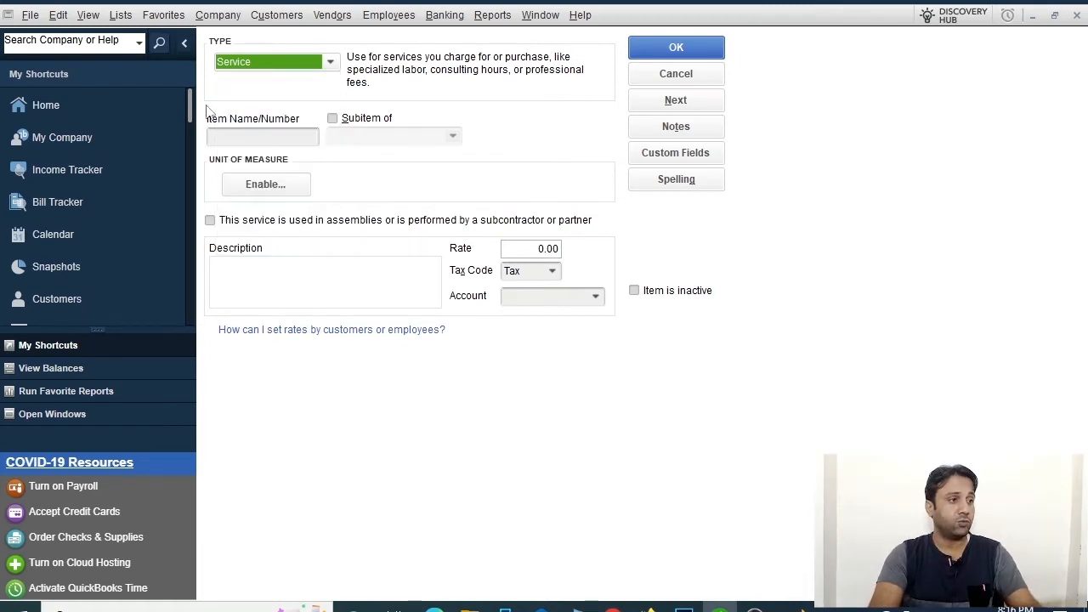
Activate inventory and purchase orders in the company's Items & Inventory preferences and accept closing all open windows.
{"action": "left_click", "coordinate": [59, 19]}
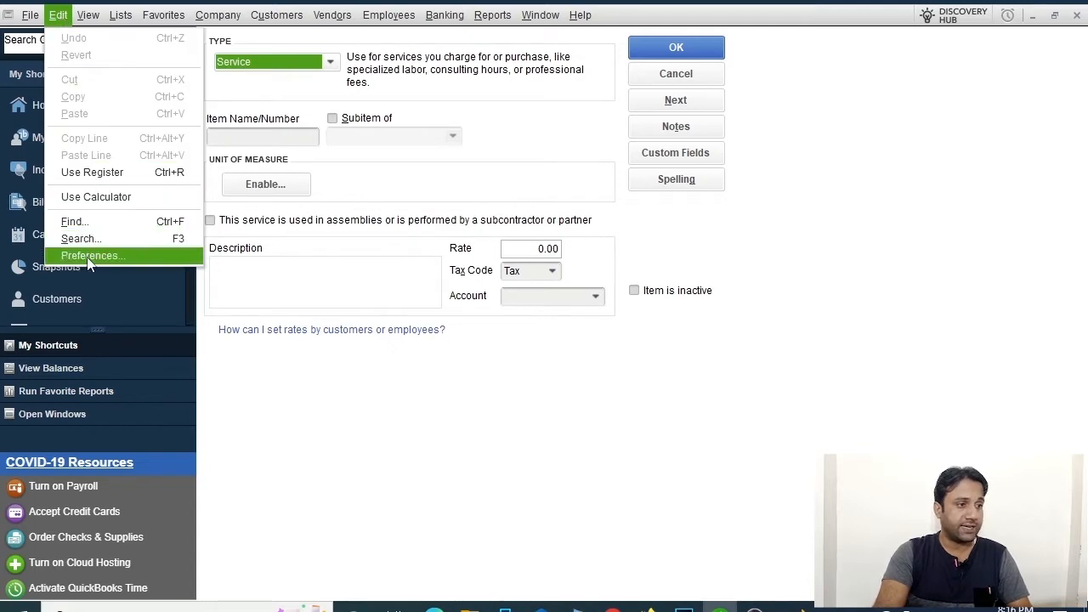
{"action": "left_click", "coordinate": [89, 257]}
{"action": "left_click", "coordinate": [609, 74]}
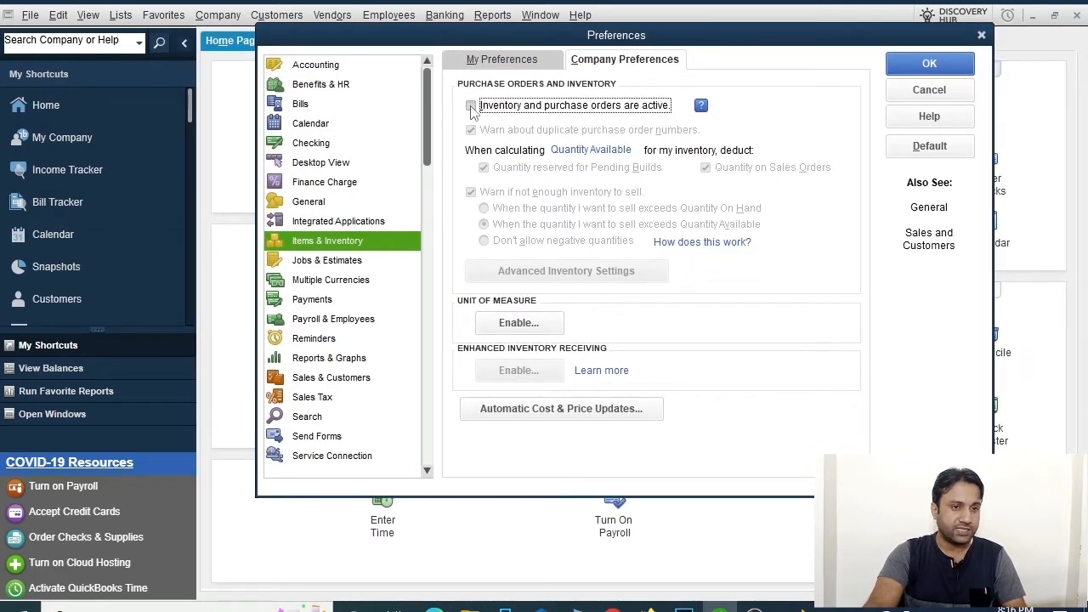
{"action": "left_click", "coordinate": [472, 107]}
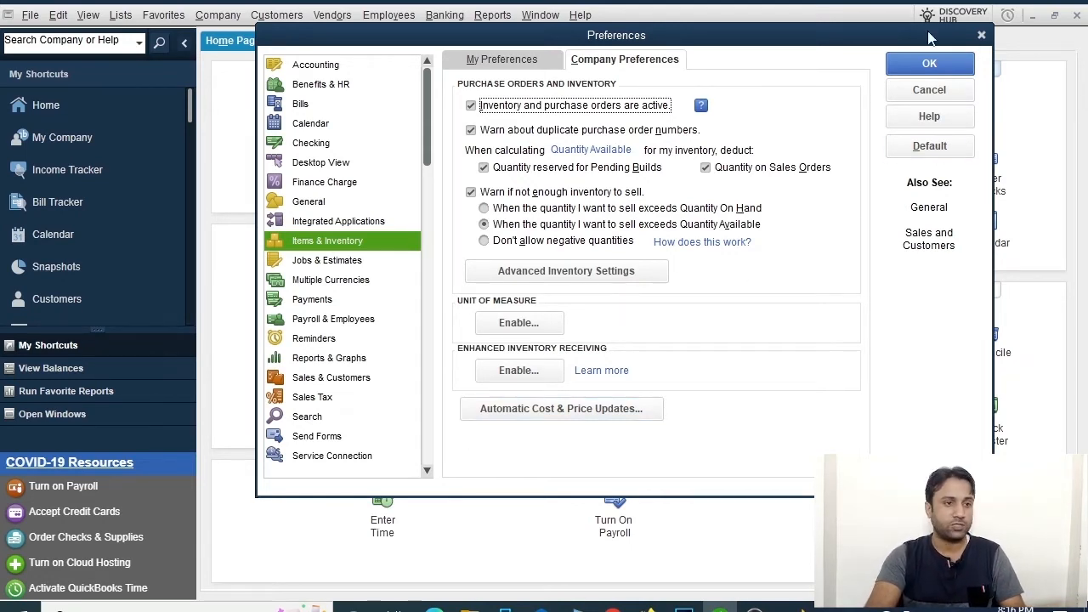
{"action": "left_click", "coordinate": [930, 66]}
{"action": "left_click", "coordinate": [544, 189]}
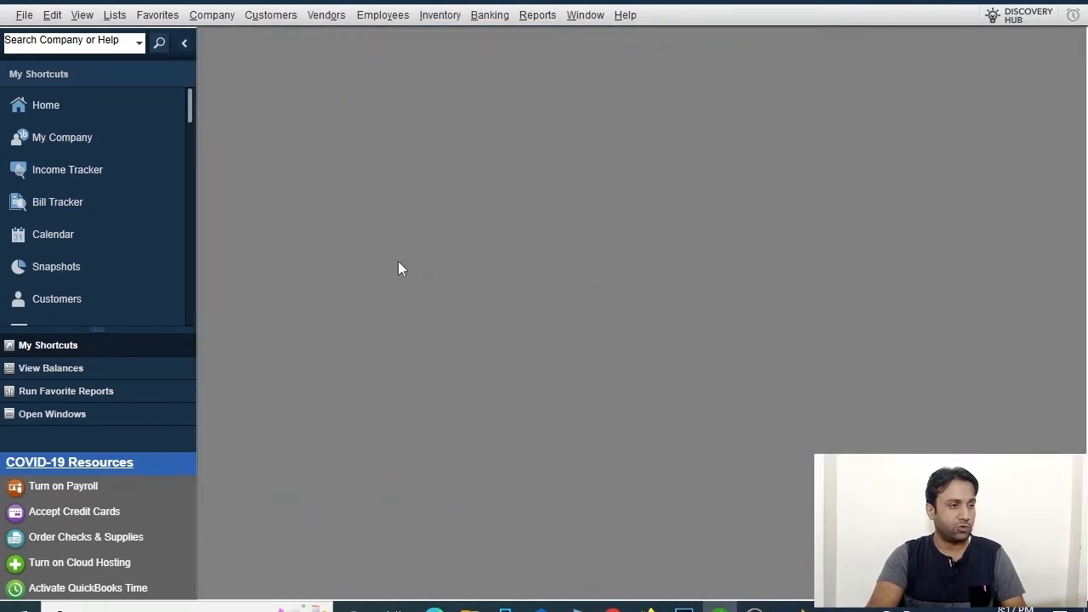
Return to the home page, open Items & Services and maximize the item list.
{"action": "left_click", "coordinate": [46, 116]}
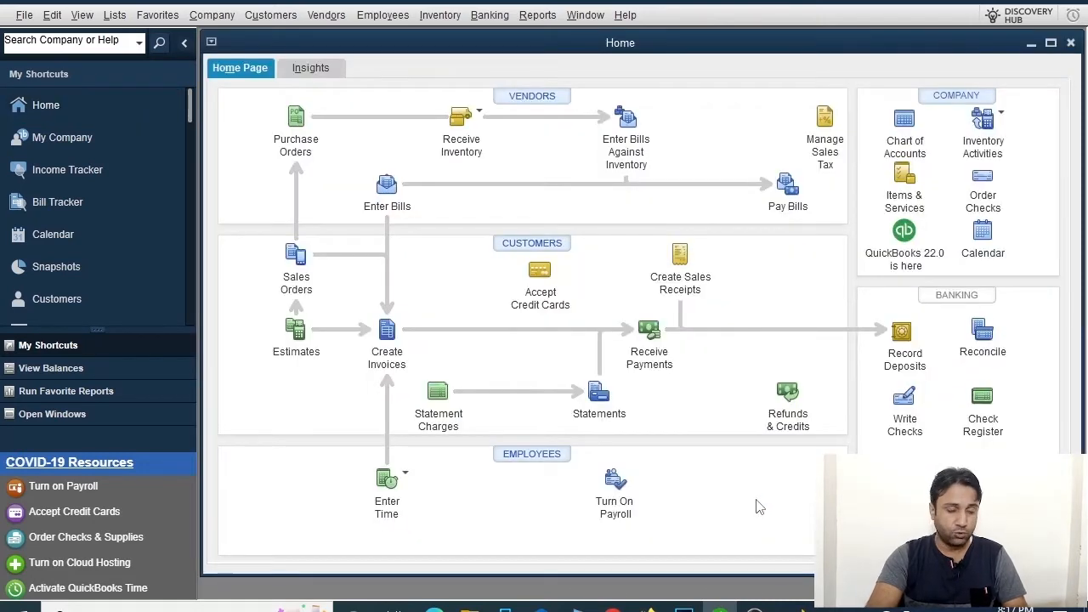
{"action": "left_click", "coordinate": [903, 188]}
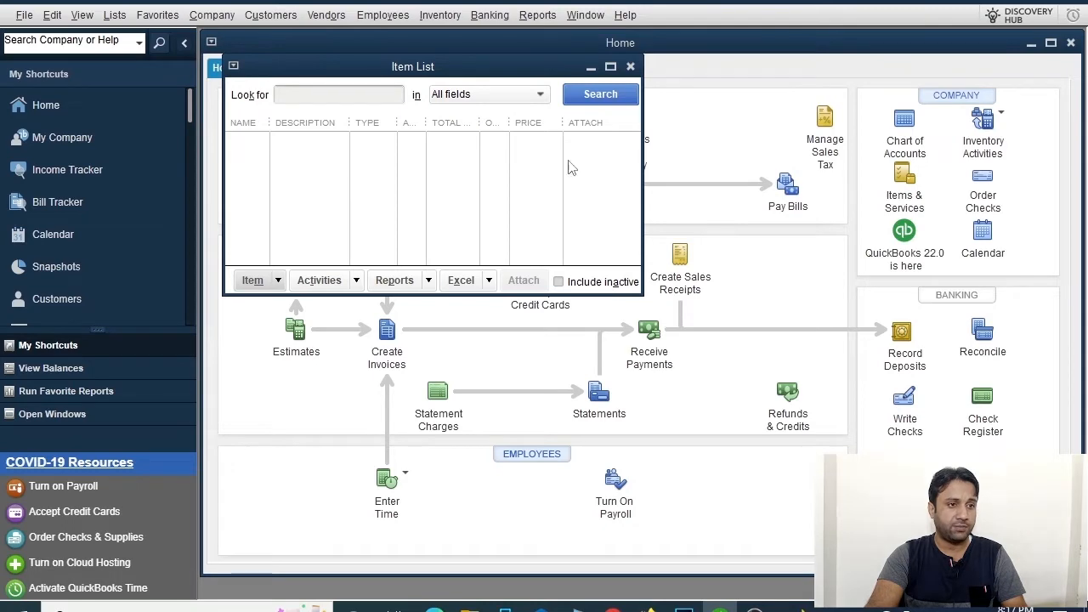
{"action": "left_click", "coordinate": [610, 66]}
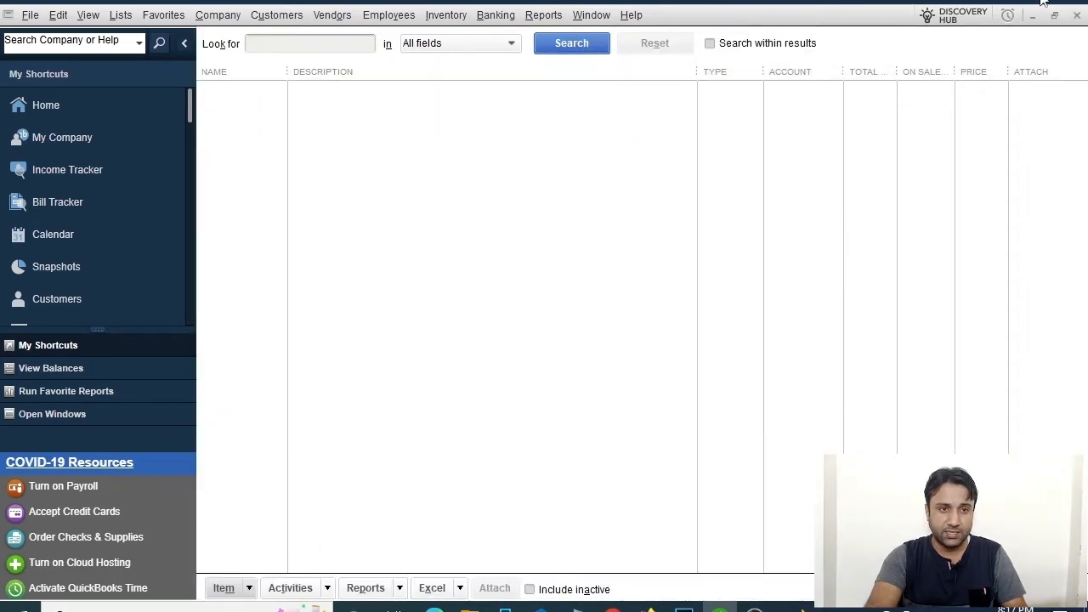
Switch to the Windows desktop, refresh it, and look at the Item List workbook in Excel before closing it.
{"action": "left_click", "coordinate": [978, 1]}
{"action": "right_click", "coordinate": [493, 209]}
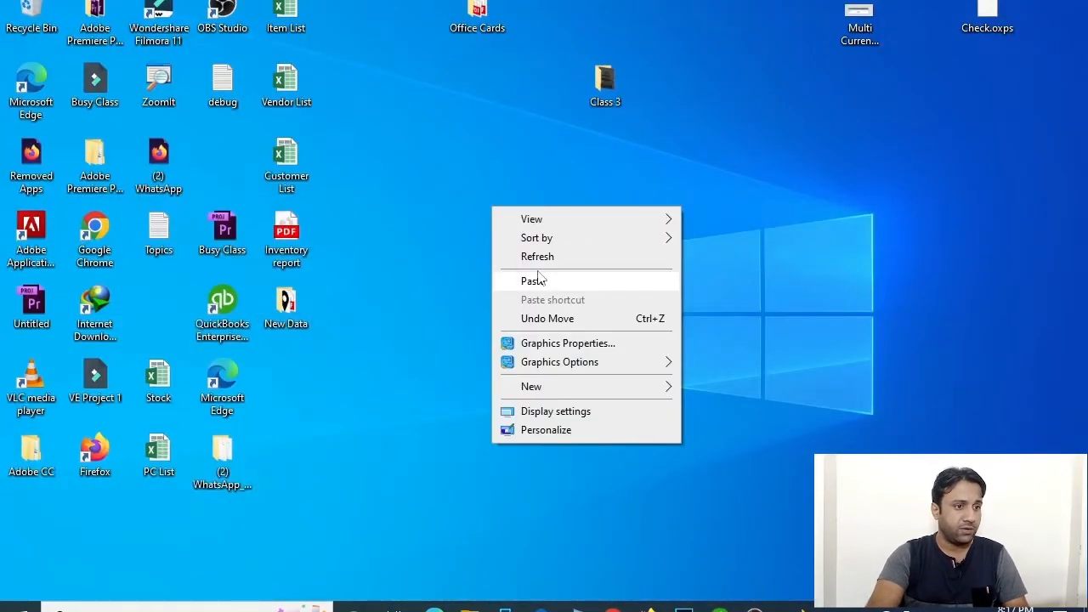
{"action": "left_click", "coordinate": [515, 256]}
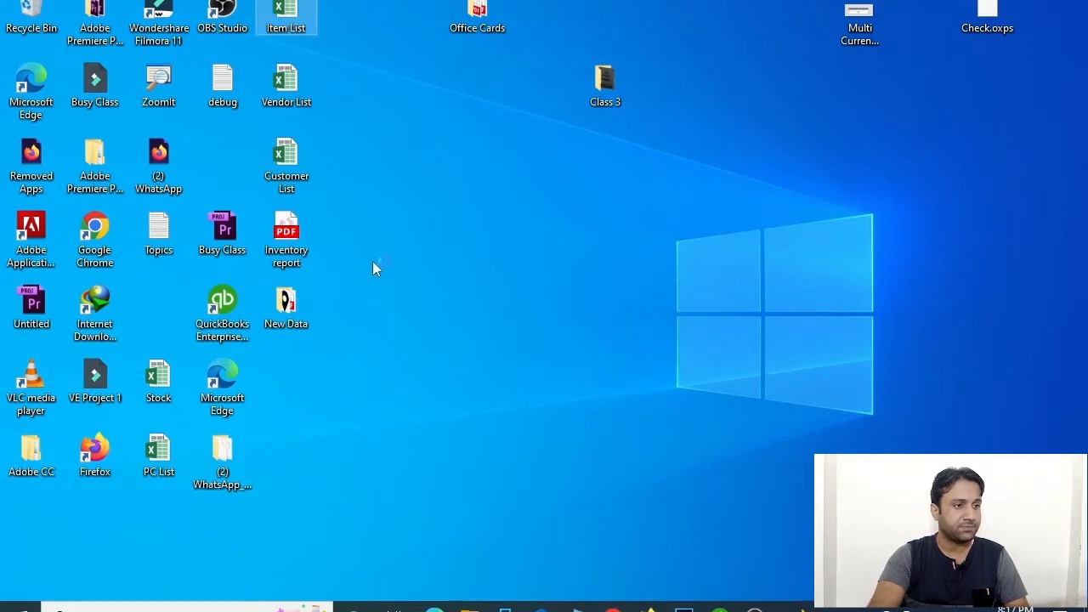
{"action": "key", "text": "Return"}
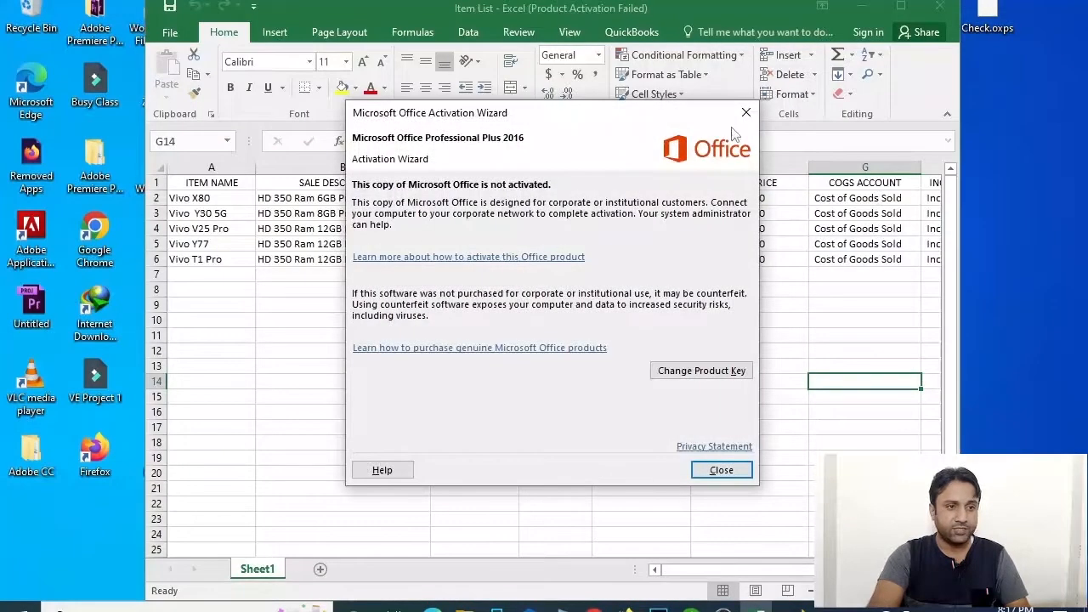
{"action": "left_click", "coordinate": [939, 6]}
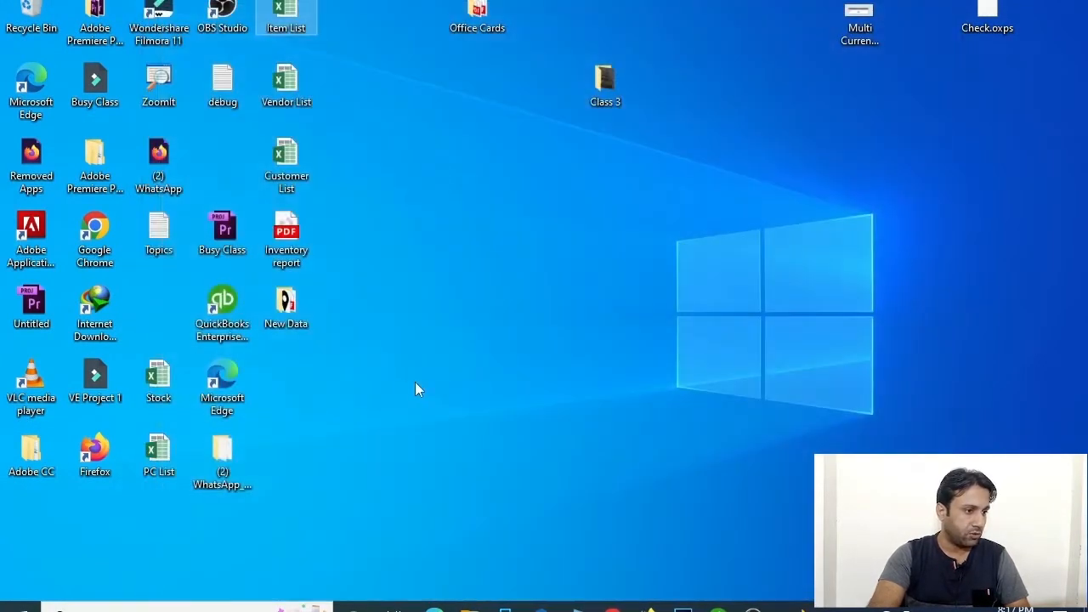
Open the Stock workbook maximized in Excel and examine the Samsung Galaxy heading and its phone names, descriptions and prices.
{"action": "double_click", "coordinate": [150, 378]}
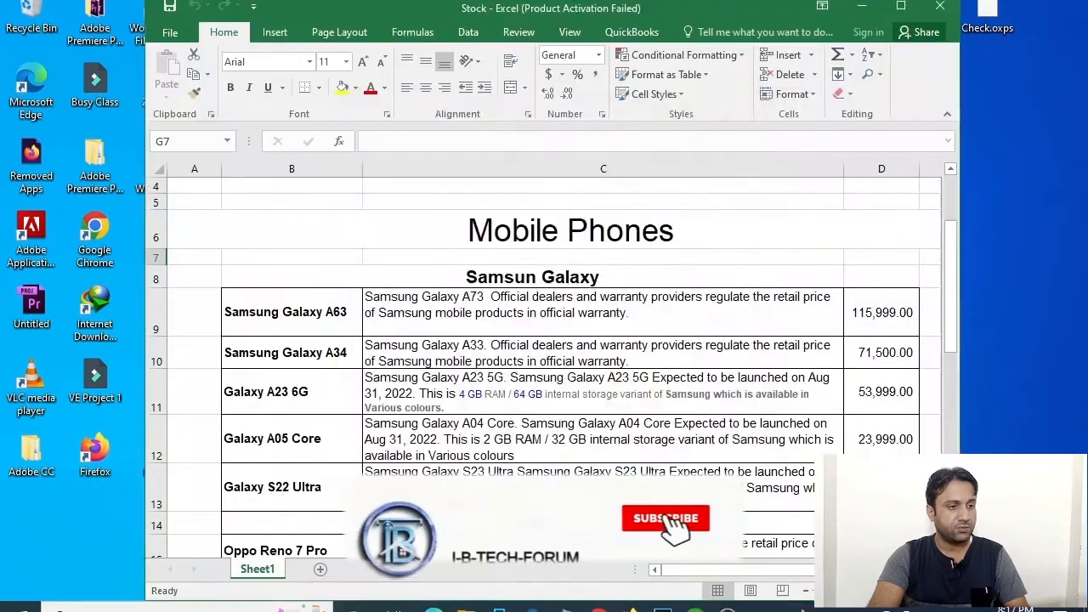
{"action": "left_click", "coordinate": [748, 114]}
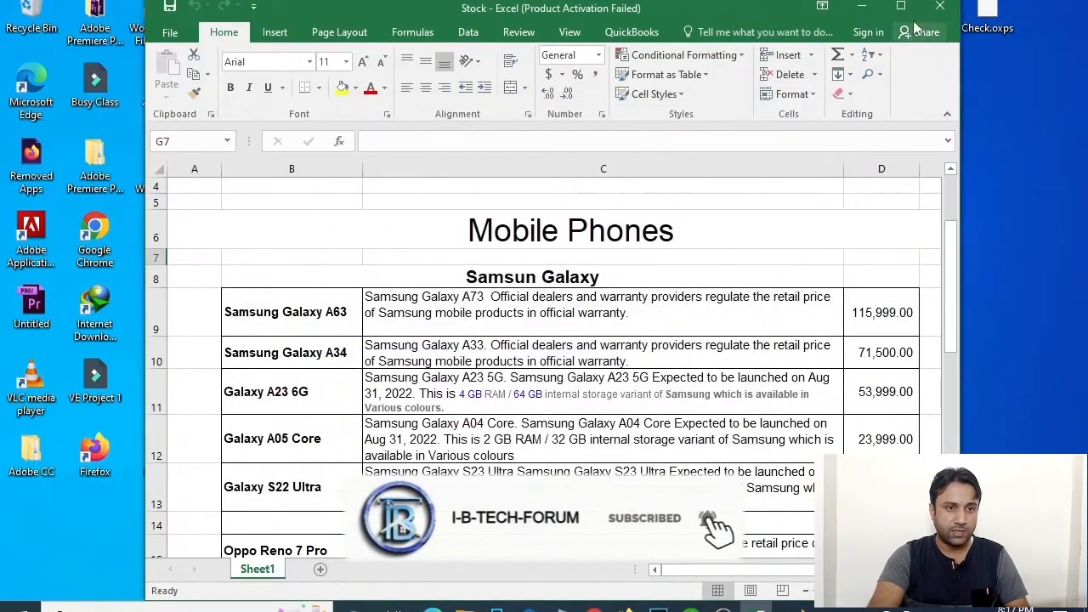
{"action": "left_click", "coordinate": [901, 6]}
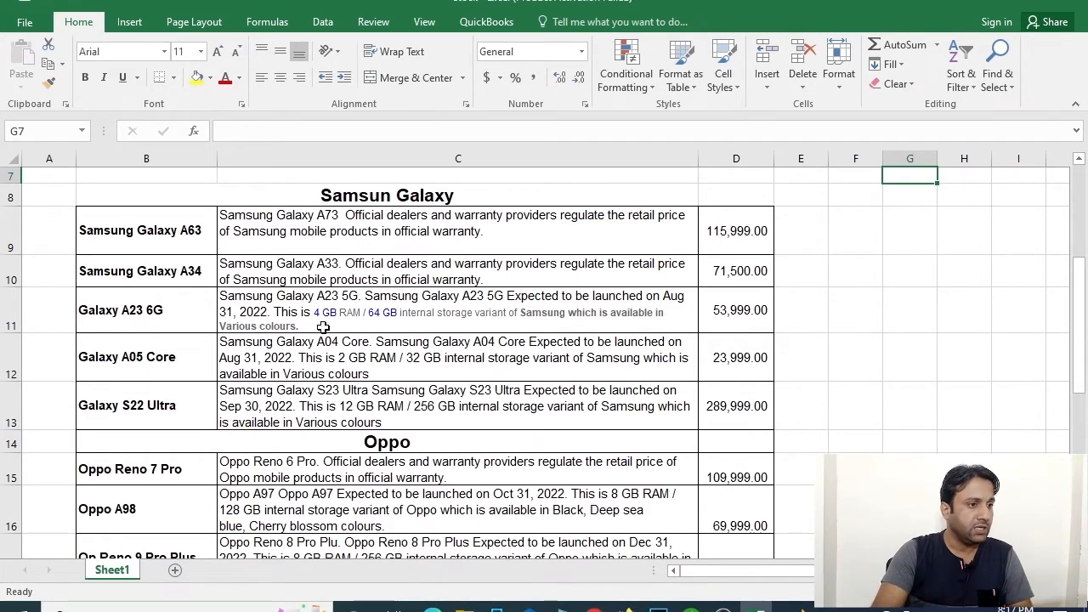
{"action": "left_click", "coordinate": [383, 194]}
{"action": "left_click_drag", "start_coordinate": [153, 235], "coordinate": [735, 404]}
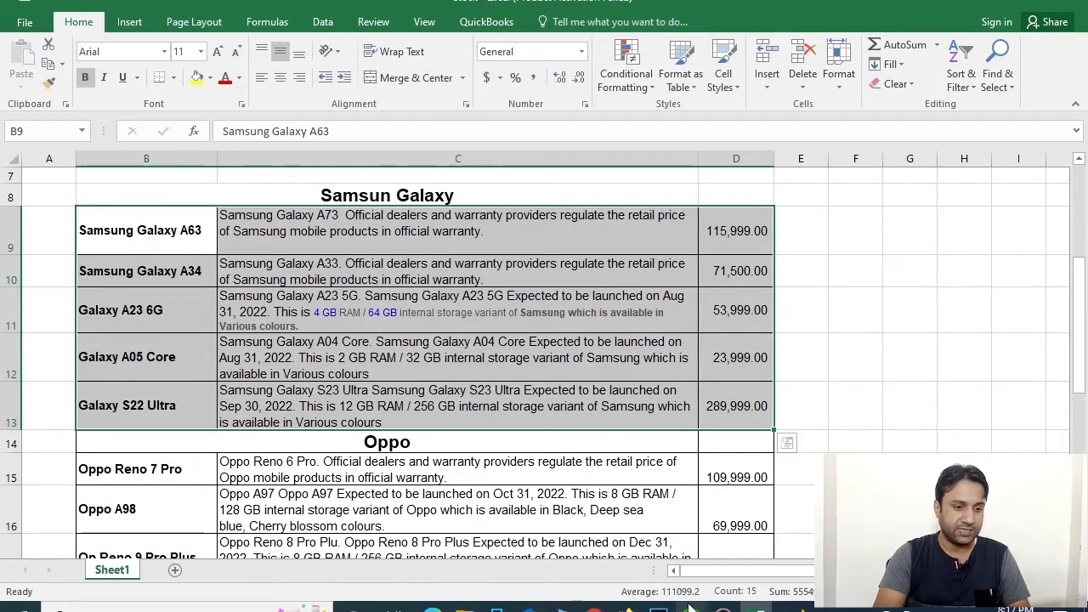
{"action": "left_click", "coordinate": [384, 196]}
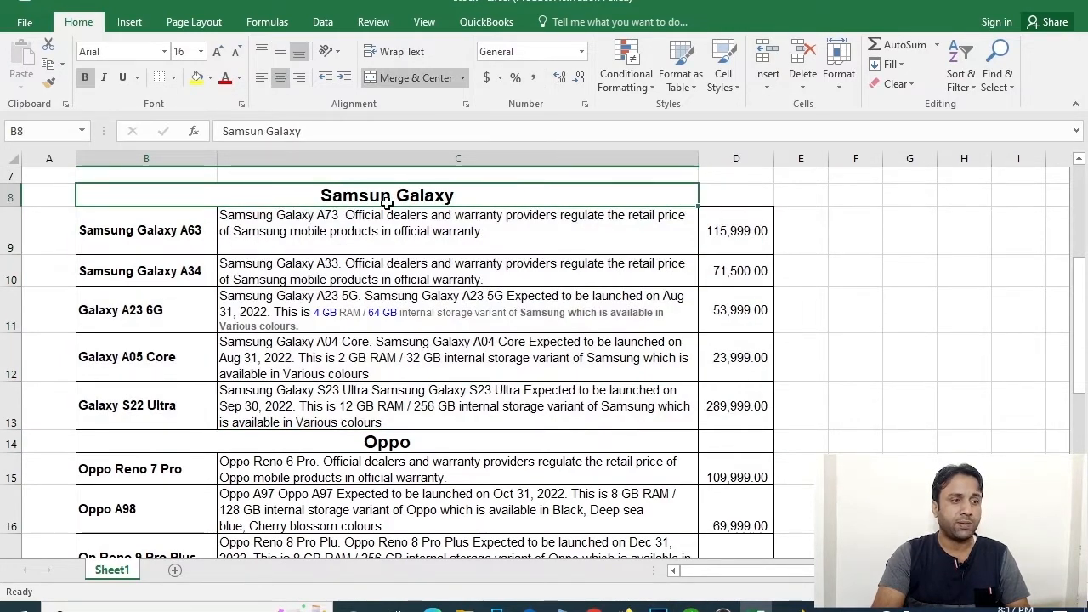
Switch to QuickBooks and start a new item of type Inventory Part from the item list.
{"action": "left_click", "coordinate": [691, 609]}
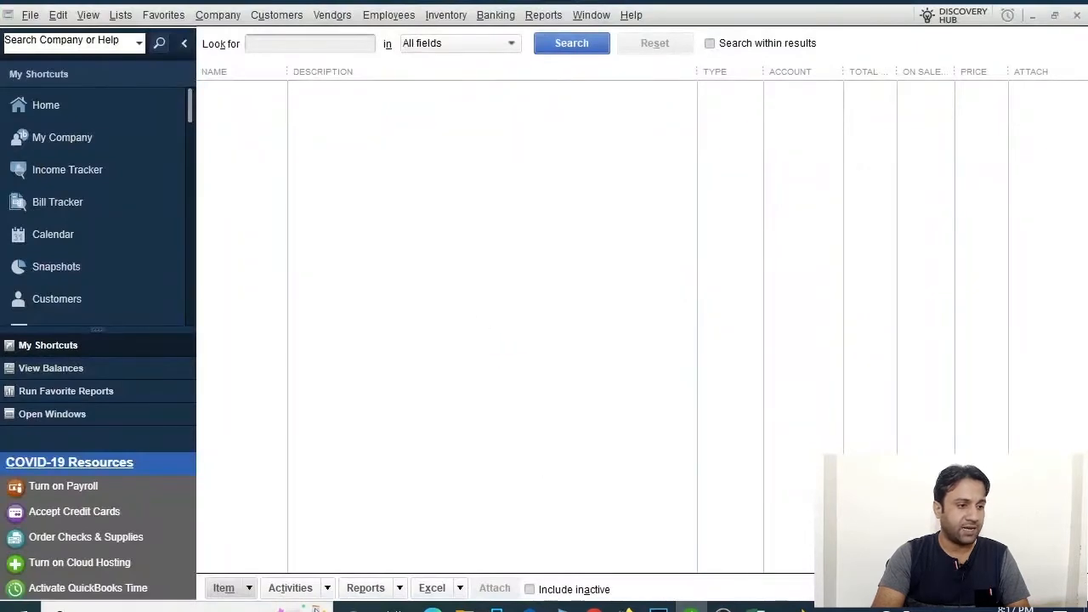
{"action": "left_click", "coordinate": [226, 588]}
{"action": "left_click", "coordinate": [233, 303]}
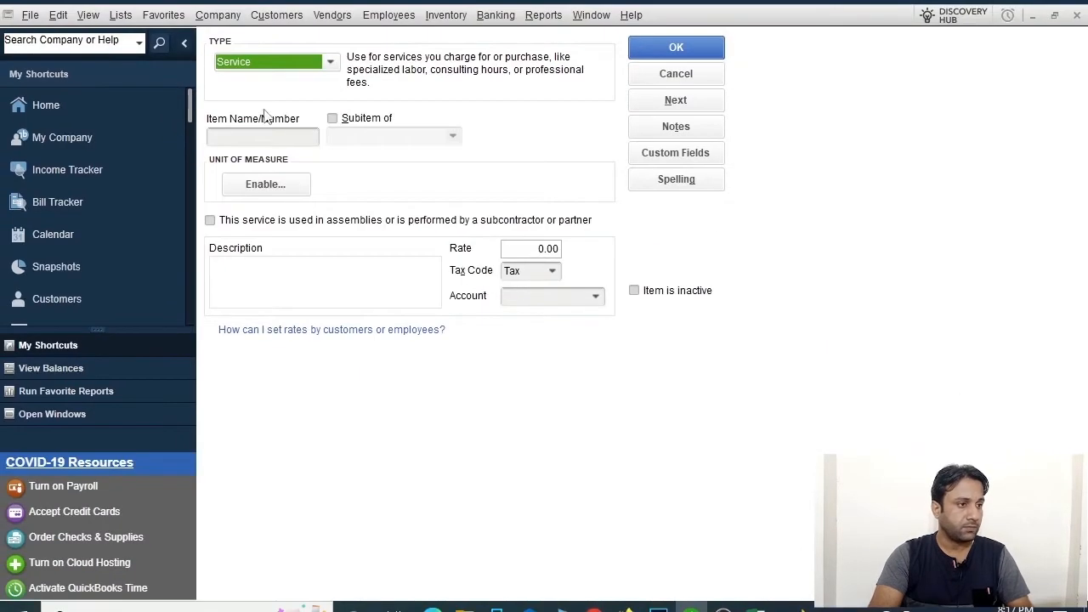
{"action": "left_click", "coordinate": [283, 28]}
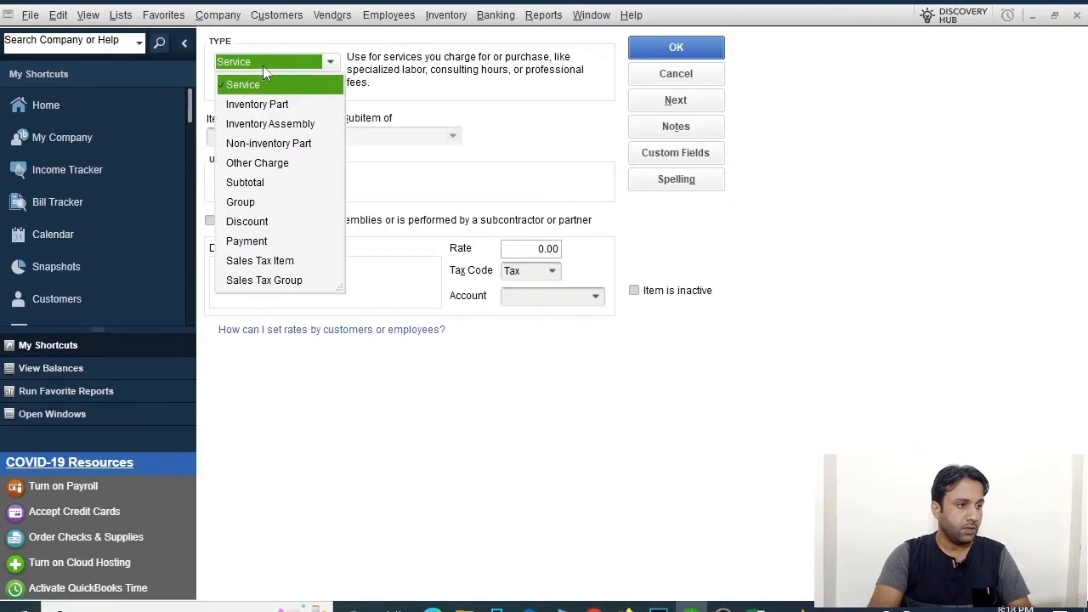
{"action": "left_click", "coordinate": [258, 106]}
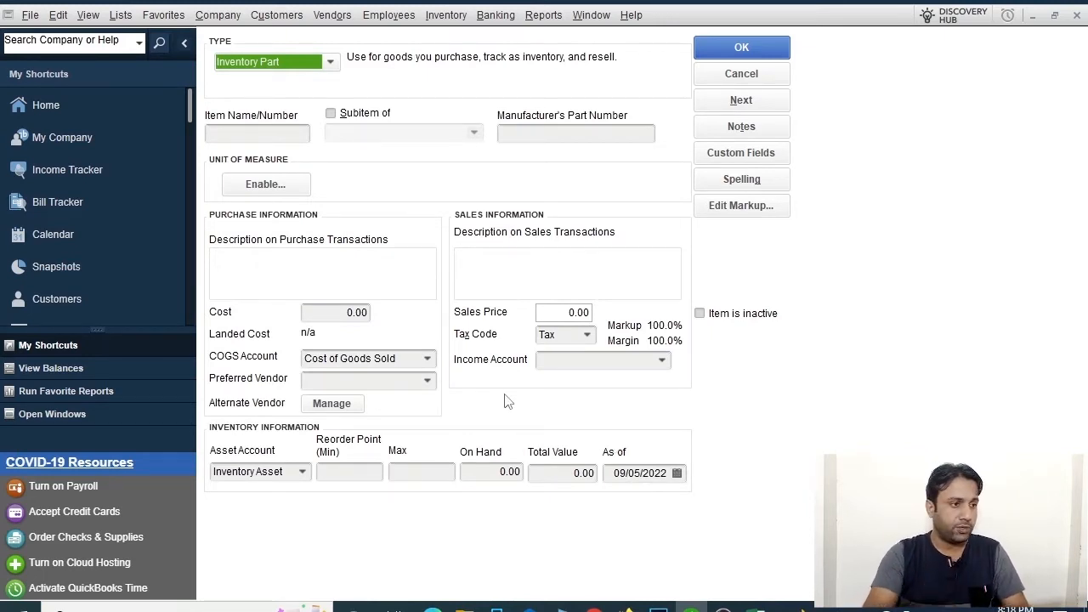
Look at the item name and manufacturer's part number fields and the Unit of Measure options, leaving the feature disabled.
{"action": "left_click", "coordinate": [246, 133]}
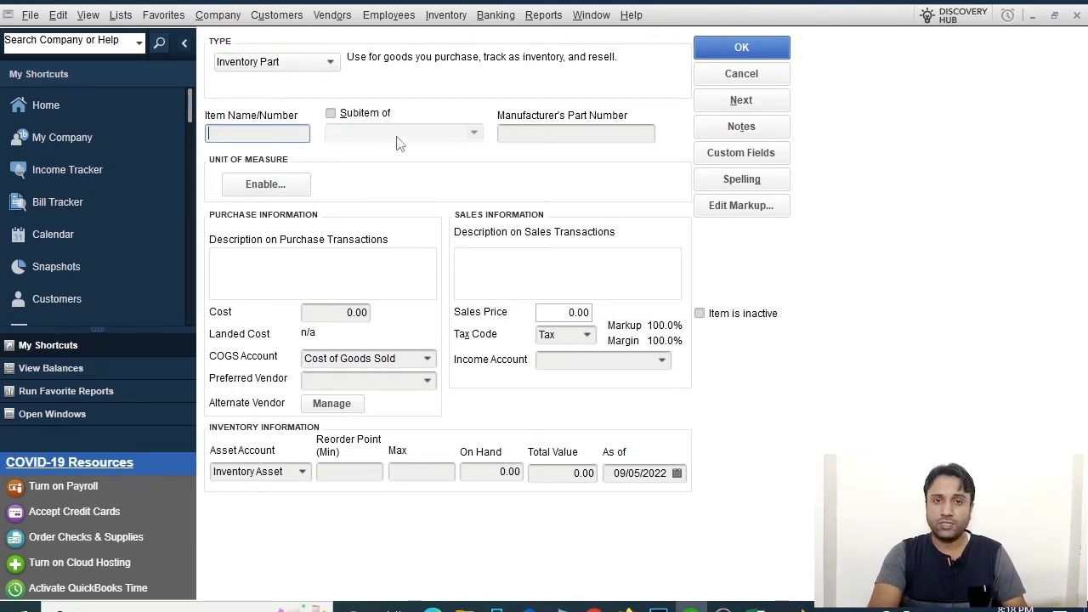
{"action": "left_click", "coordinate": [583, 135]}
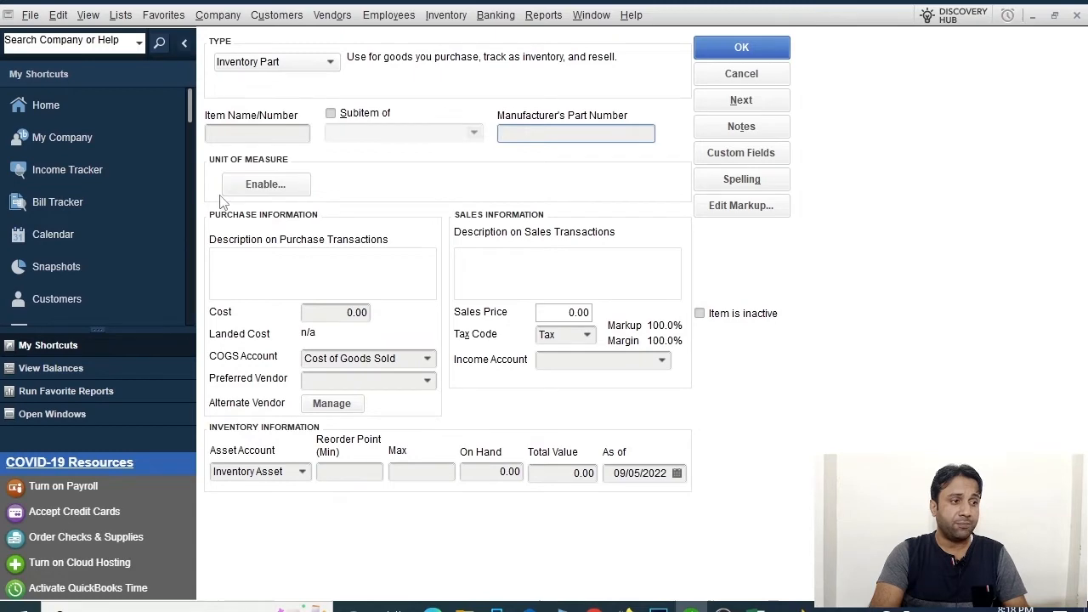
{"action": "left_click", "coordinate": [270, 194]}
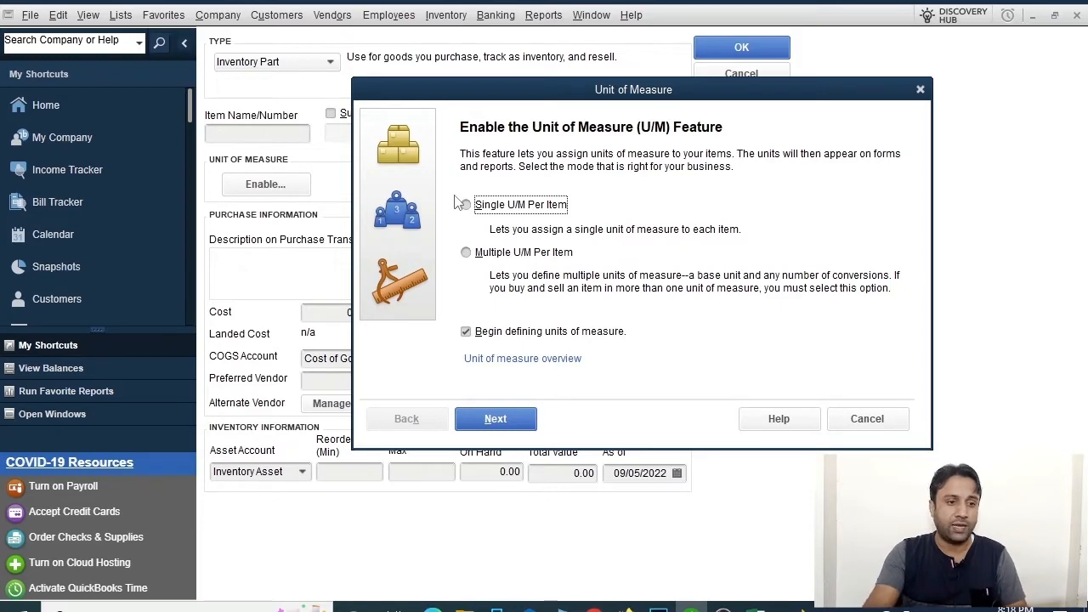
{"action": "left_click", "coordinate": [867, 418]}
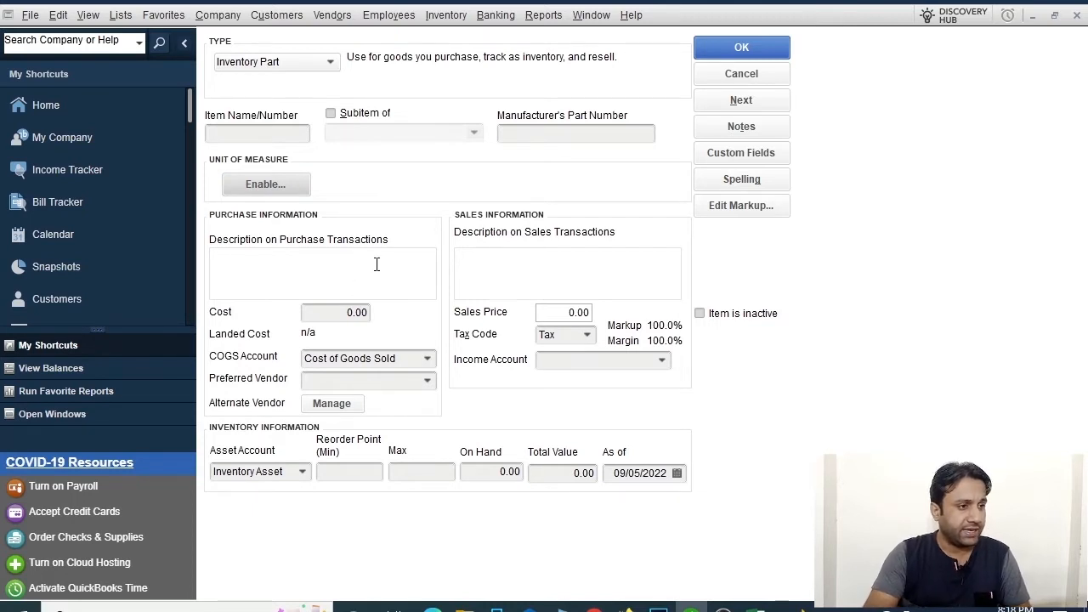
Name the item SAMSUNG and describe it as "All Samsung galaxy Phones" for purchase and sales transactions.
{"action": "left_click", "coordinate": [279, 133]}
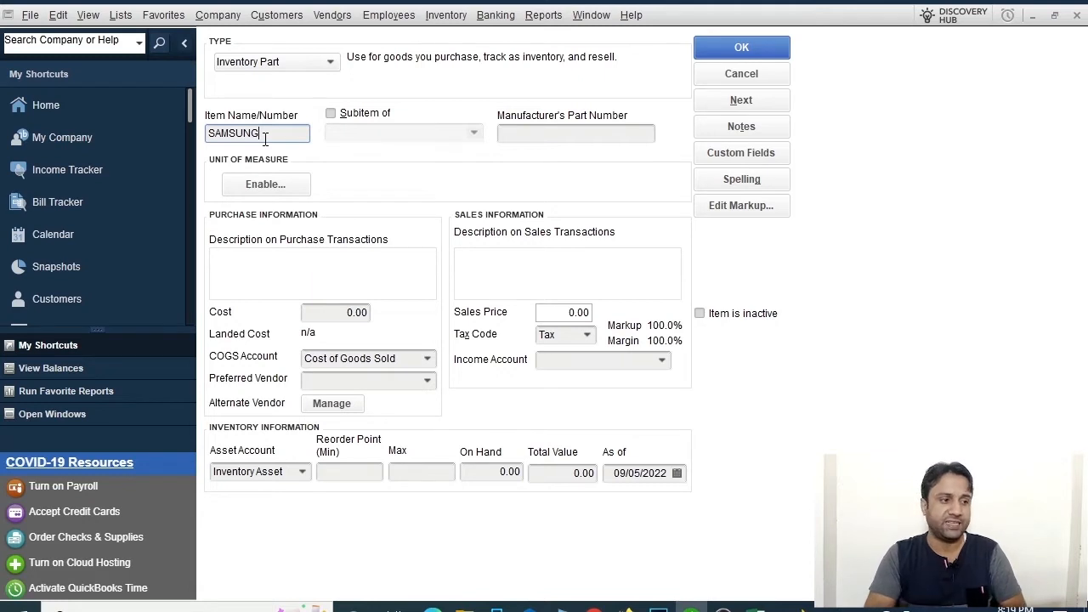
{"action": "left_click", "coordinate": [311, 271]}
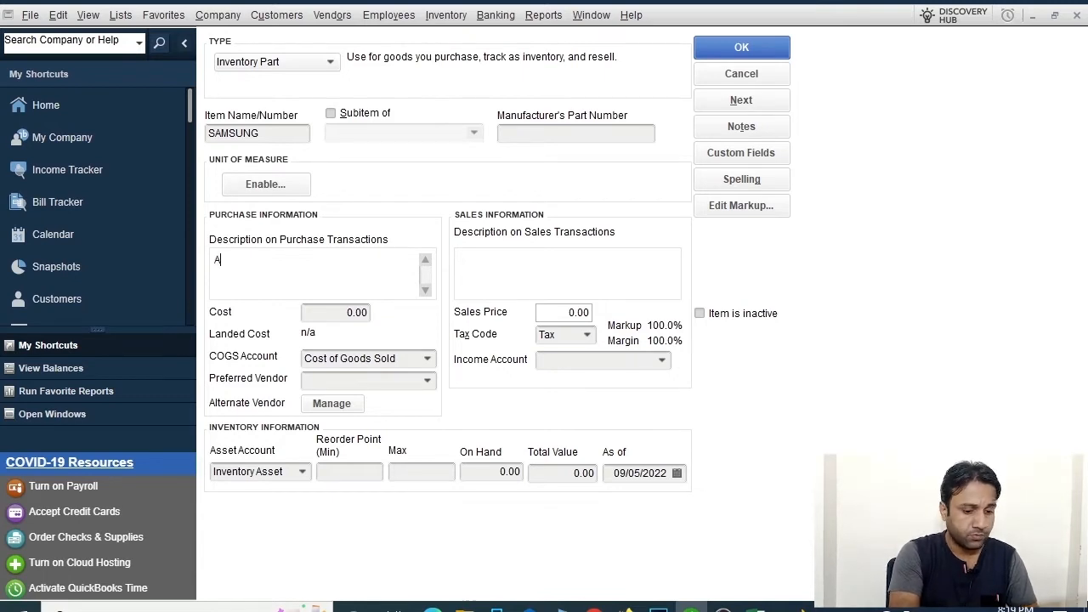
{"action": "type", "text": "All Samsung galaxy Phones"}
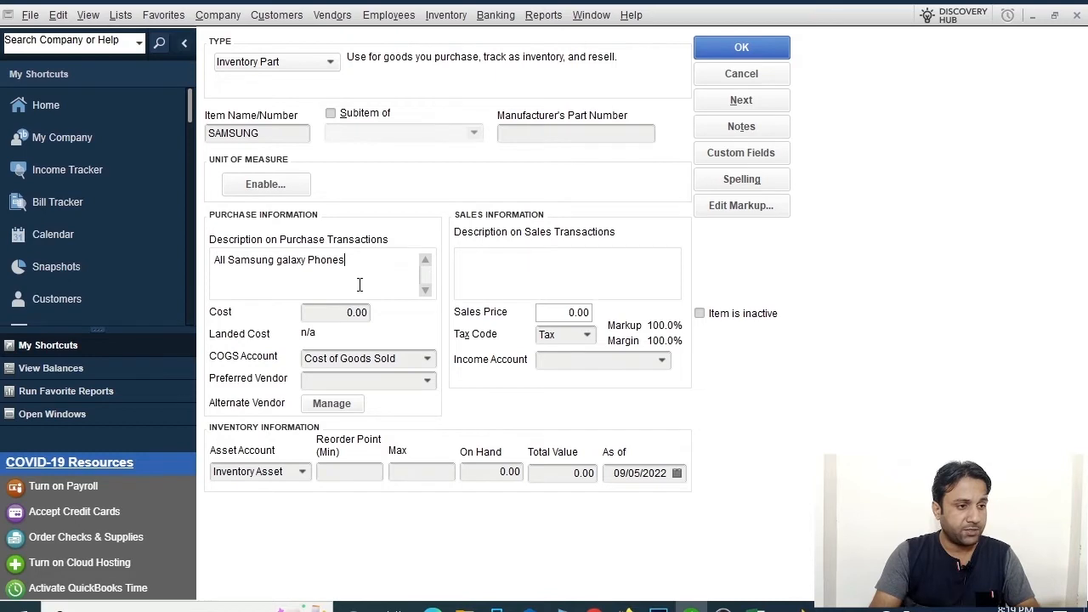
{"action": "key", "text": "Tab"}
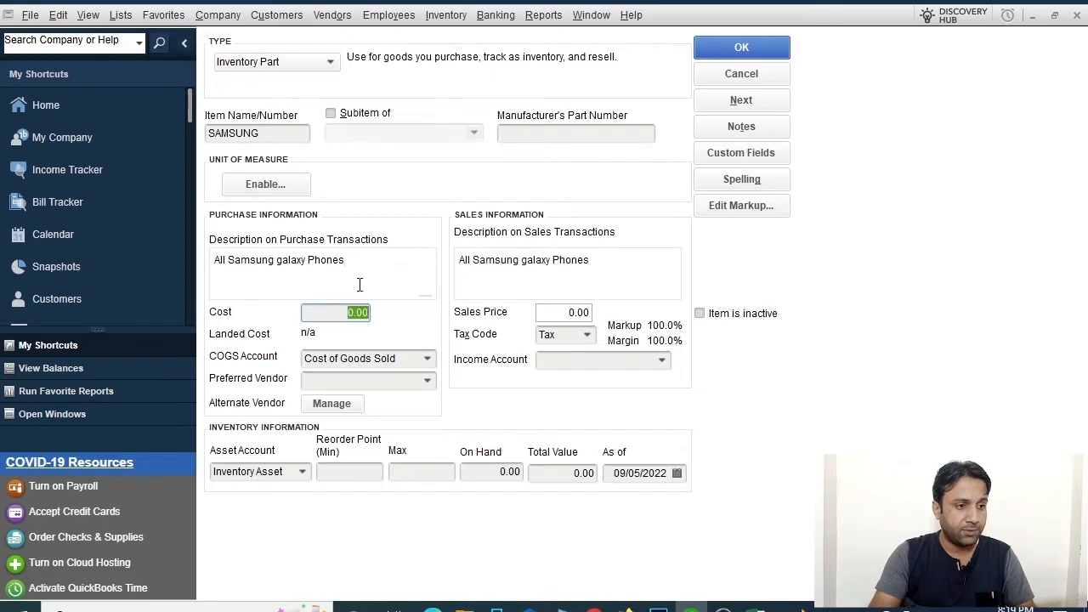
{"action": "left_click_drag", "start_coordinate": [656, 269], "coordinate": [450, 275]}
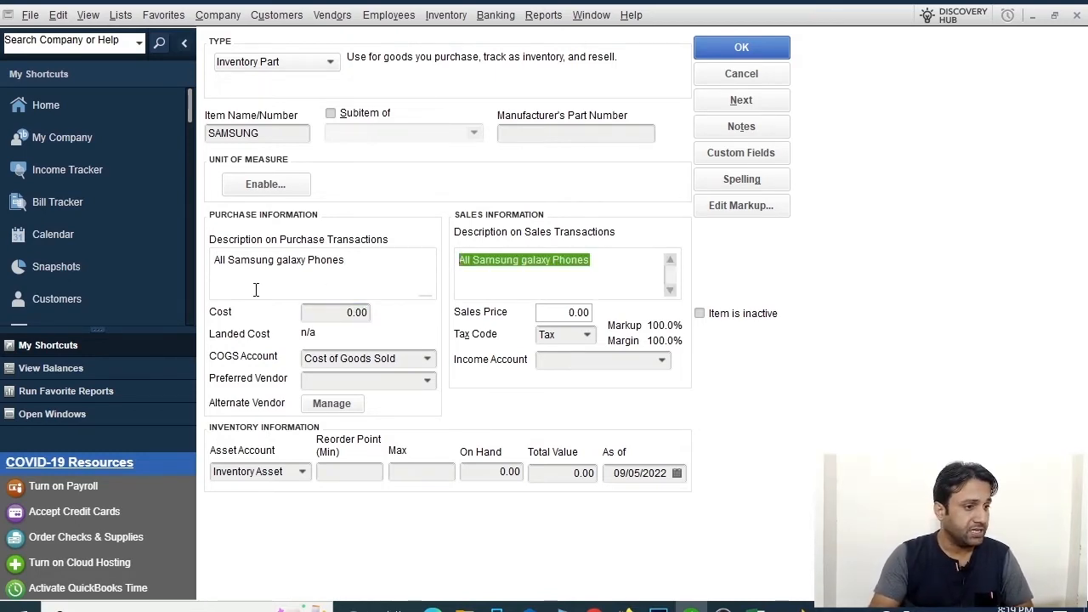
Choose Cost of Goods Sold as the item's COGS account and Inventory Asset as its asset account.
{"action": "left_click_drag", "start_coordinate": [321, 315], "coordinate": [377, 316]}
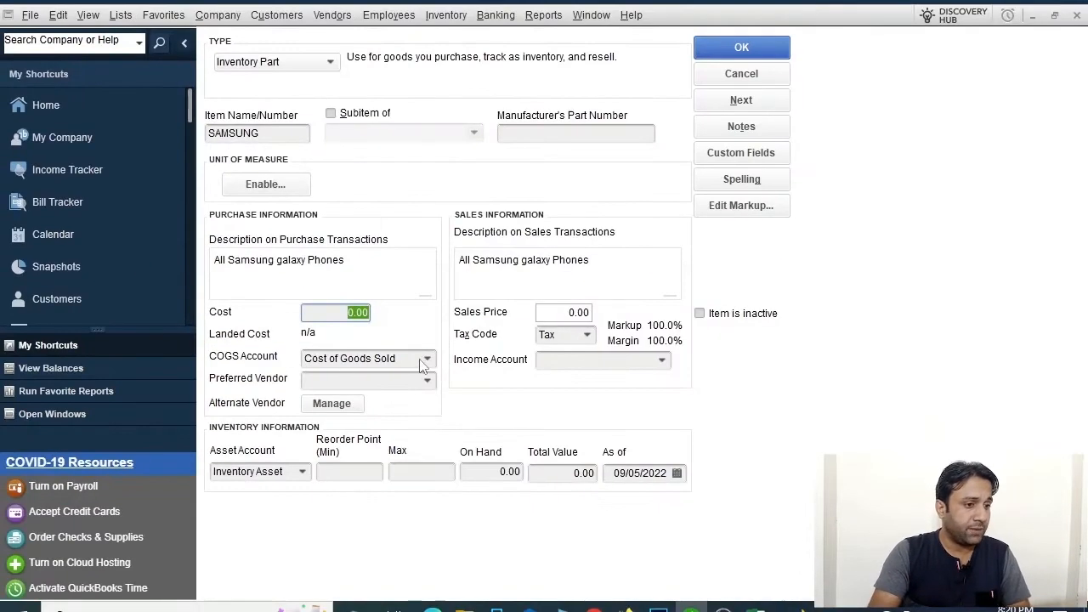
{"action": "left_click", "coordinate": [423, 363]}
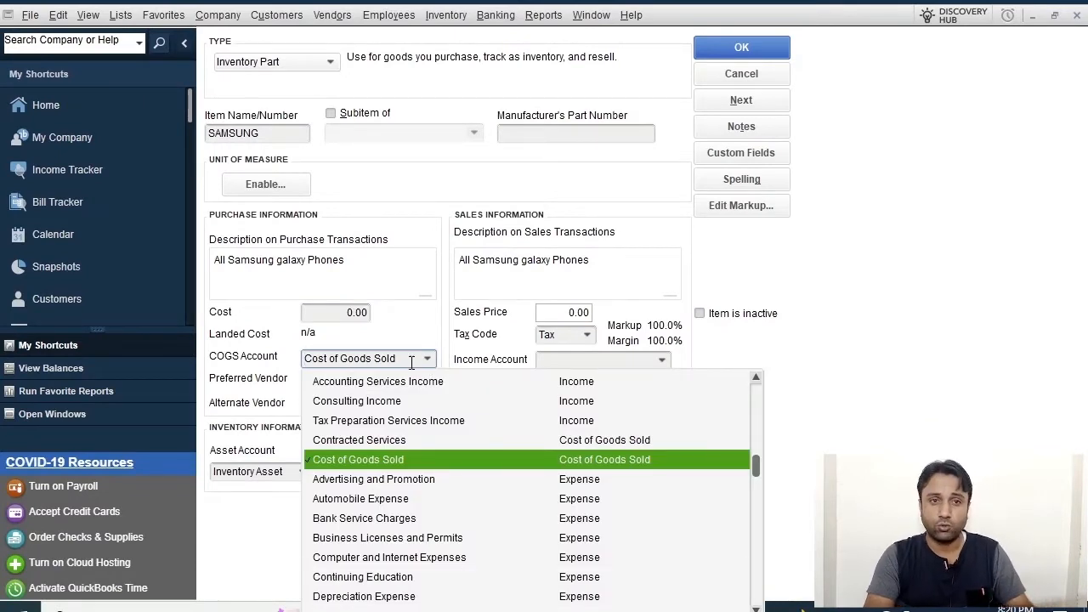
{"action": "left_click", "coordinate": [362, 464]}
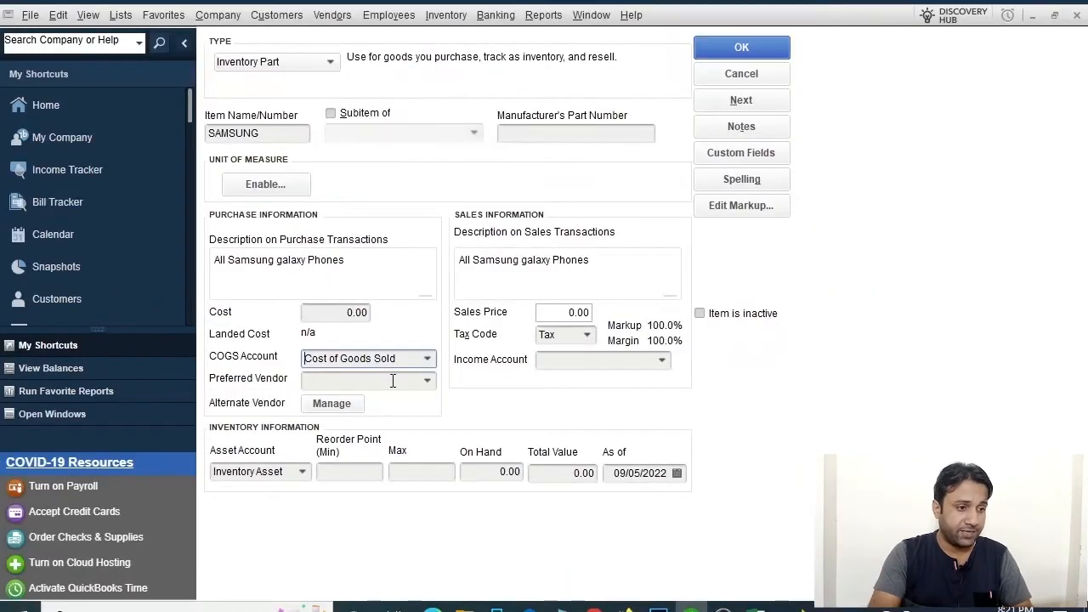
{"action": "left_click", "coordinate": [571, 386]}
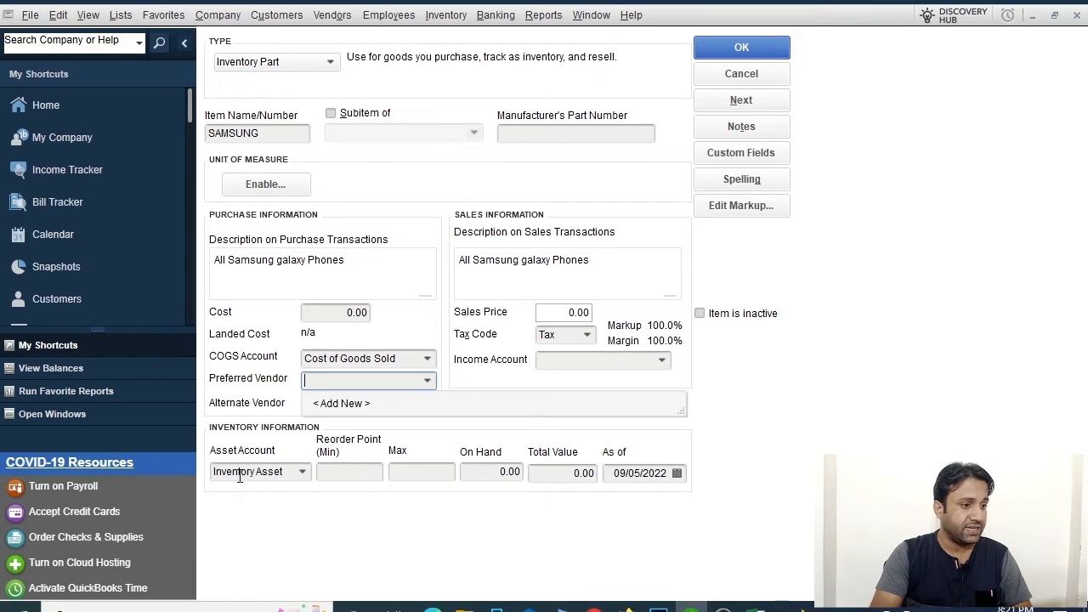
{"action": "left_click", "coordinate": [301, 473]}
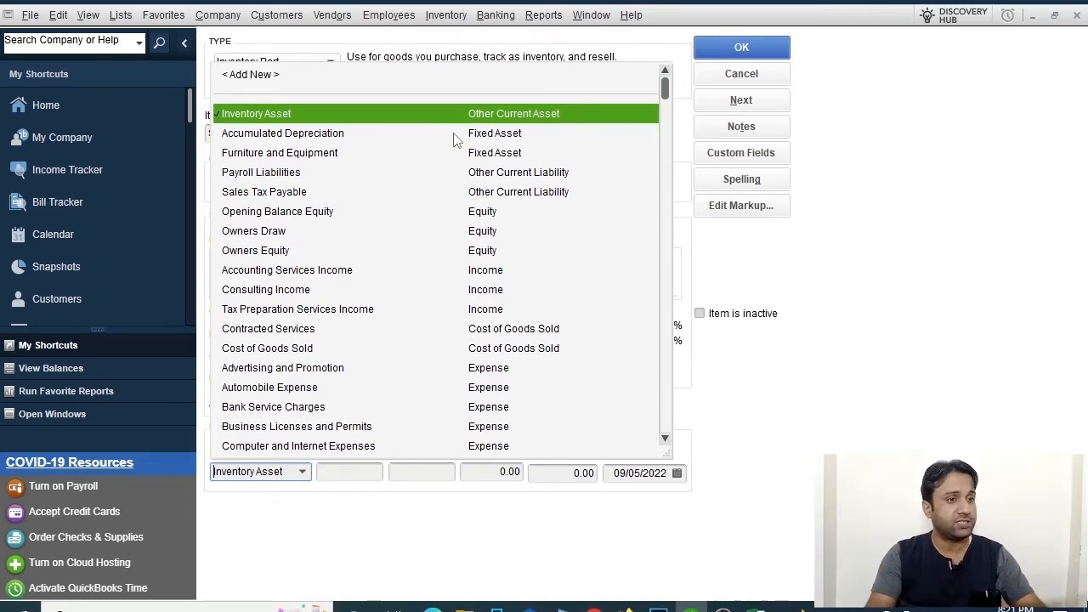
{"action": "key", "text": "Escape"}
{"action": "left_click", "coordinate": [302, 472]}
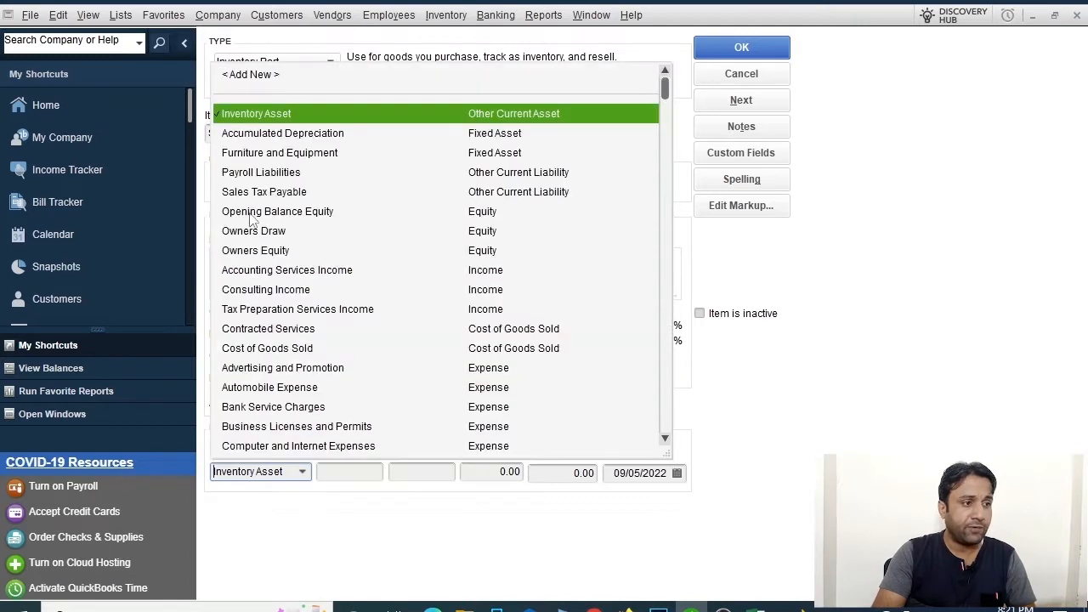
{"action": "left_click", "coordinate": [432, 119]}
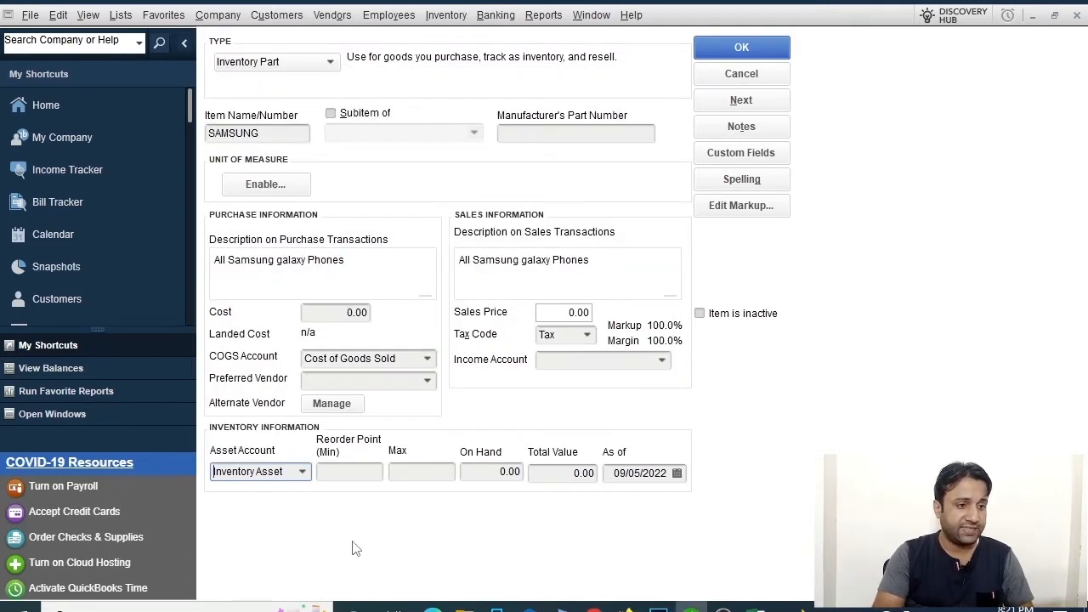
Set the item's reorder point to 10, its maximum to 20 and its on-hand quantity to 12.
{"action": "left_click", "coordinate": [353, 474]}
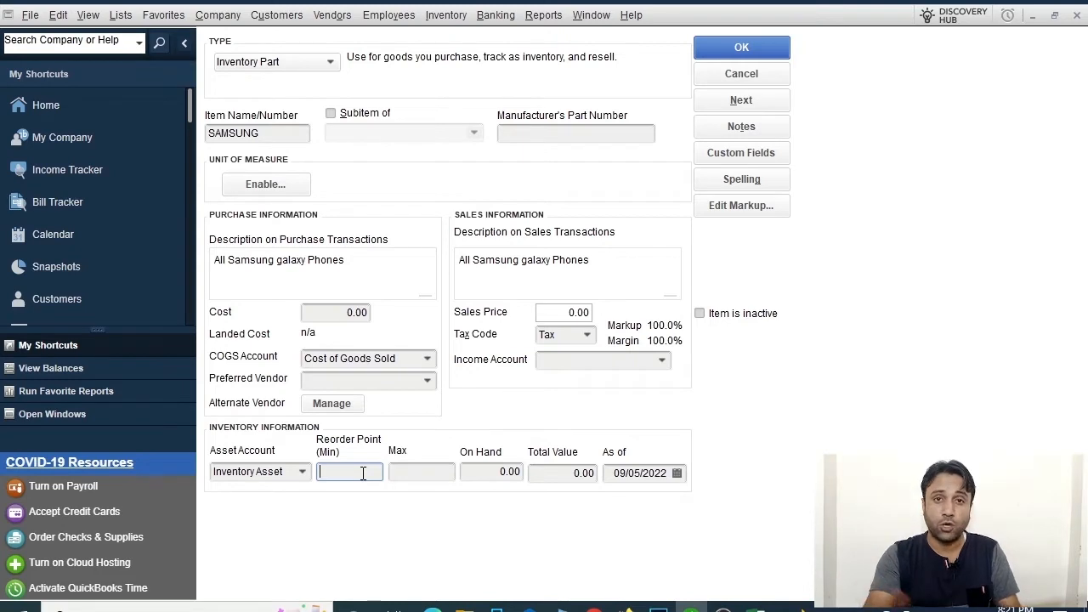
{"action": "type", "text": "10"}
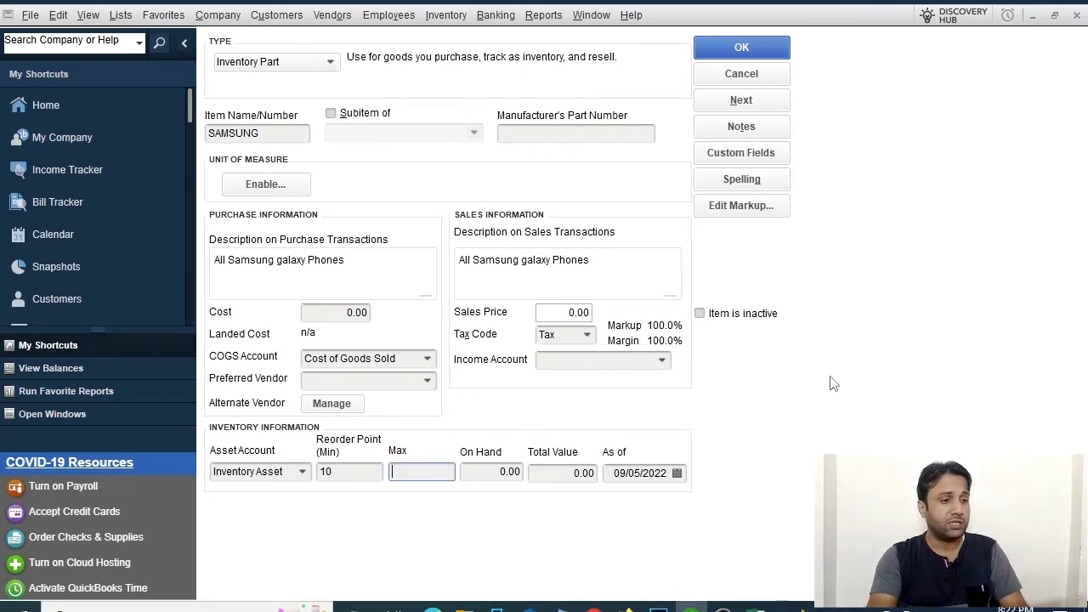
{"action": "left_click", "coordinate": [359, 475]}
{"action": "double_click", "coordinate": [358, 475]}
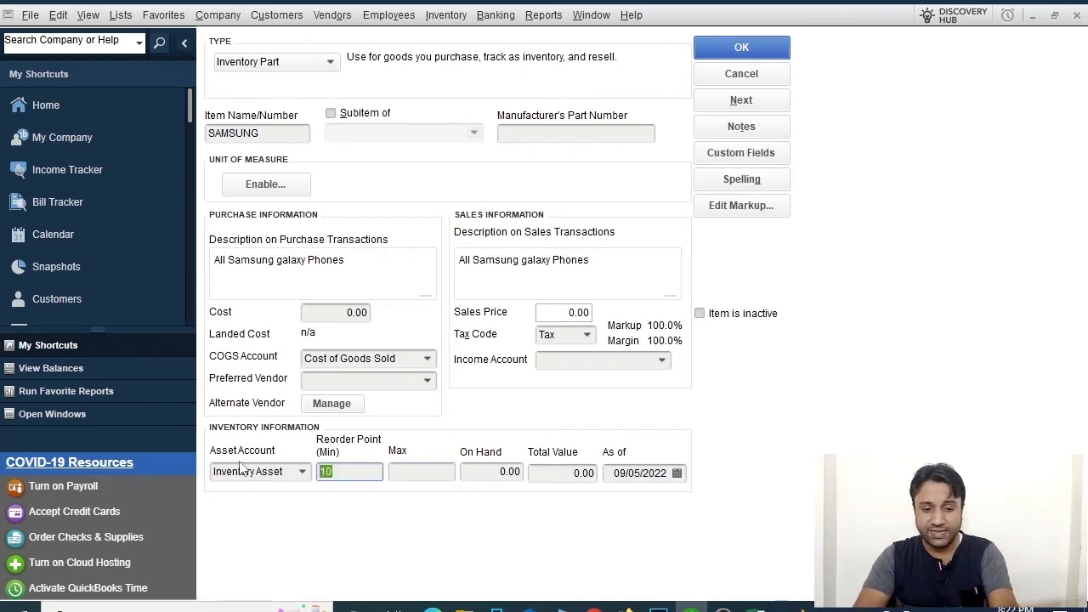
{"action": "left_click", "coordinate": [425, 474]}
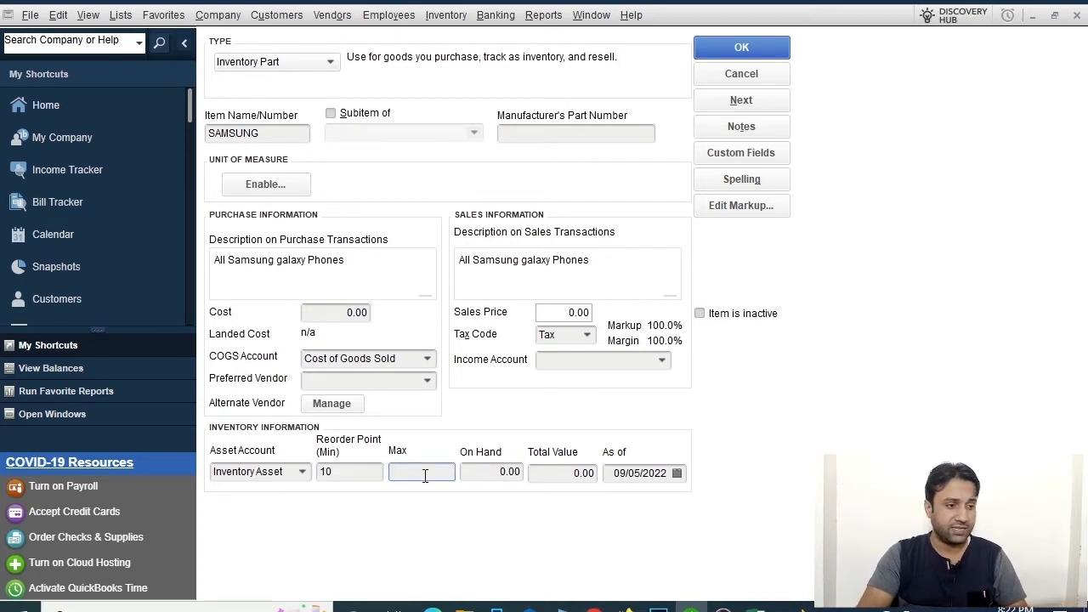
{"action": "type", "text": "1"}
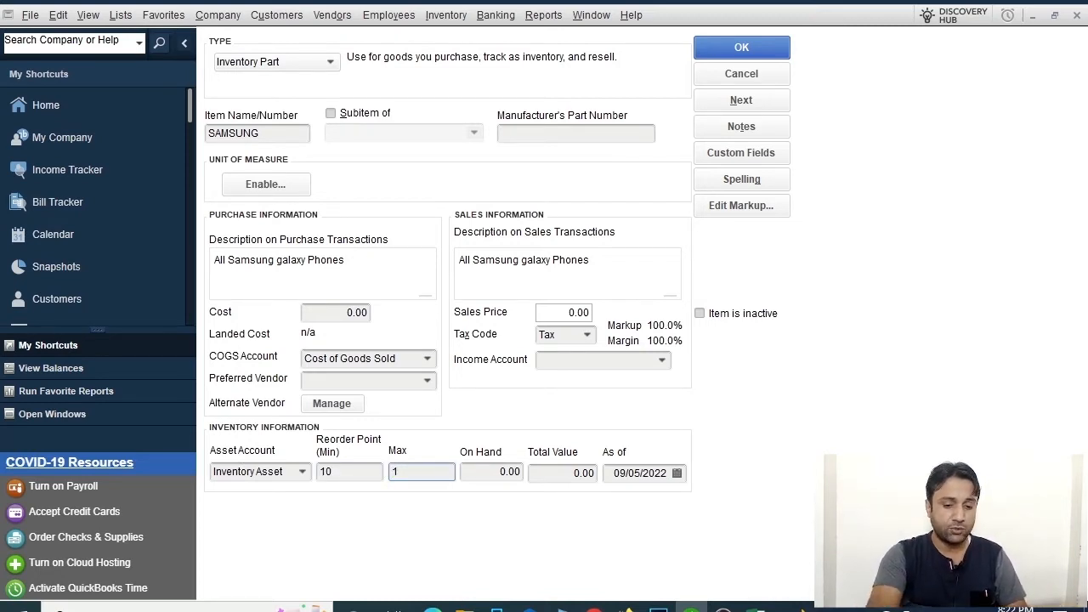
{"action": "type", "text": "20"}
{"action": "key", "text": "Tab"}
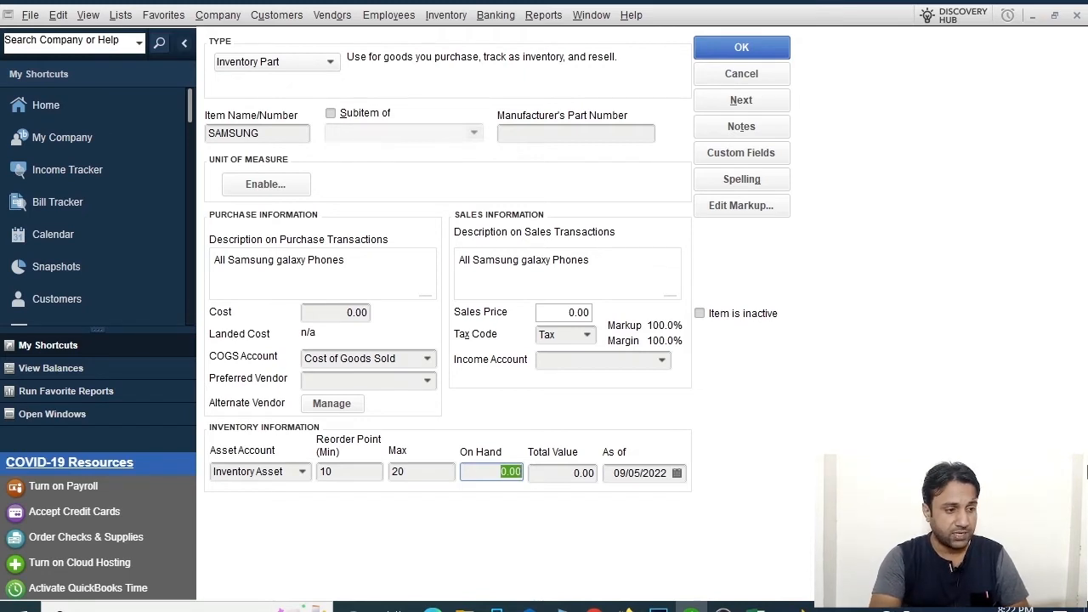
{"action": "type", "text": "12"}
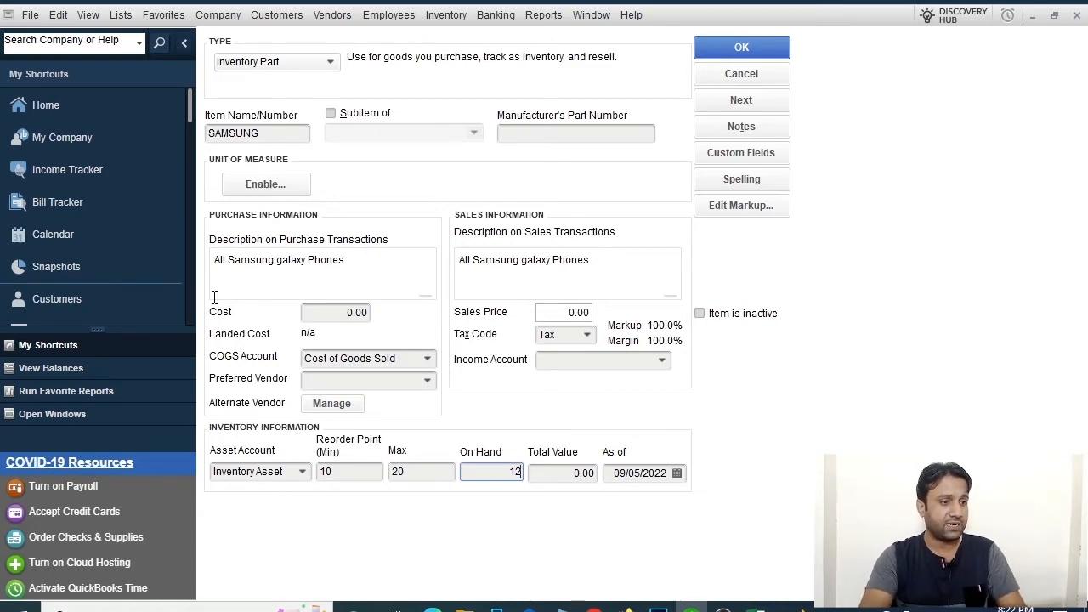
Clear the reorder point, maximum and on-hand quantity of the SAMSUNG item and try to save it.
{"action": "left_click", "coordinate": [567, 312]}
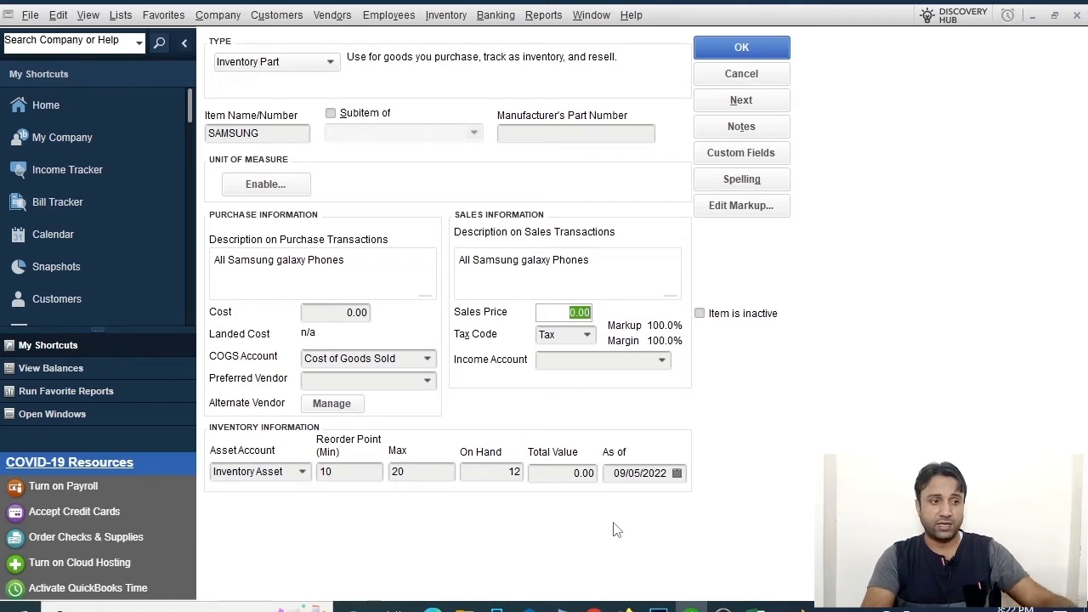
{"action": "left_click", "coordinate": [339, 472]}
{"action": "key", "text": "BackSpace"}
{"action": "left_click", "coordinate": [423, 472]}
{"action": "key", "text": "BackSpace"}
{"action": "left_click", "coordinate": [498, 474]}
{"action": "key", "text": "BackSpace"}
{"action": "left_click", "coordinate": [751, 52]}
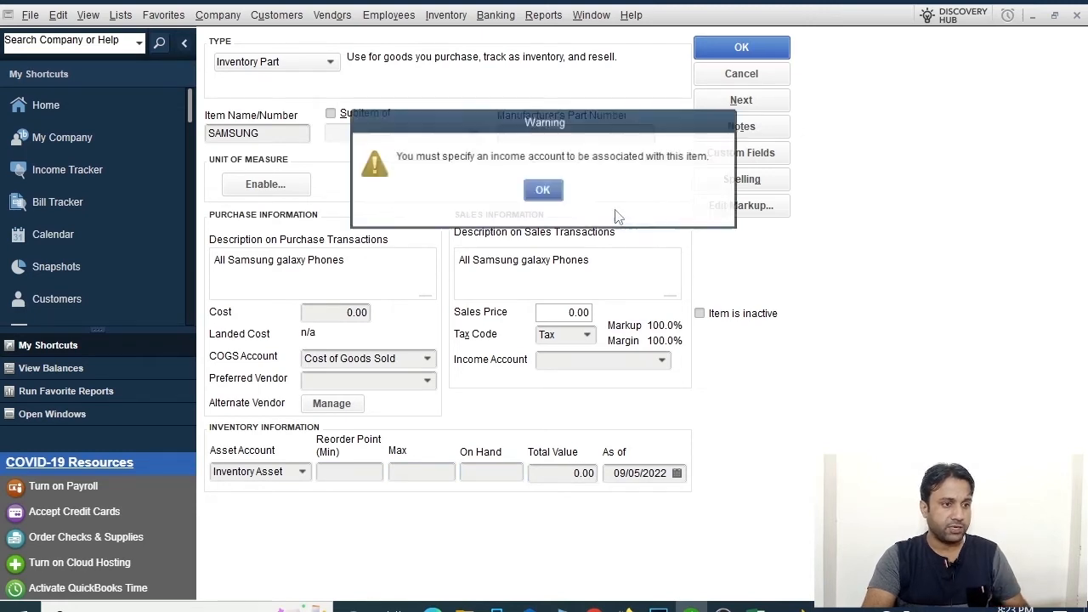
{"action": "left_click", "coordinate": [544, 192]}
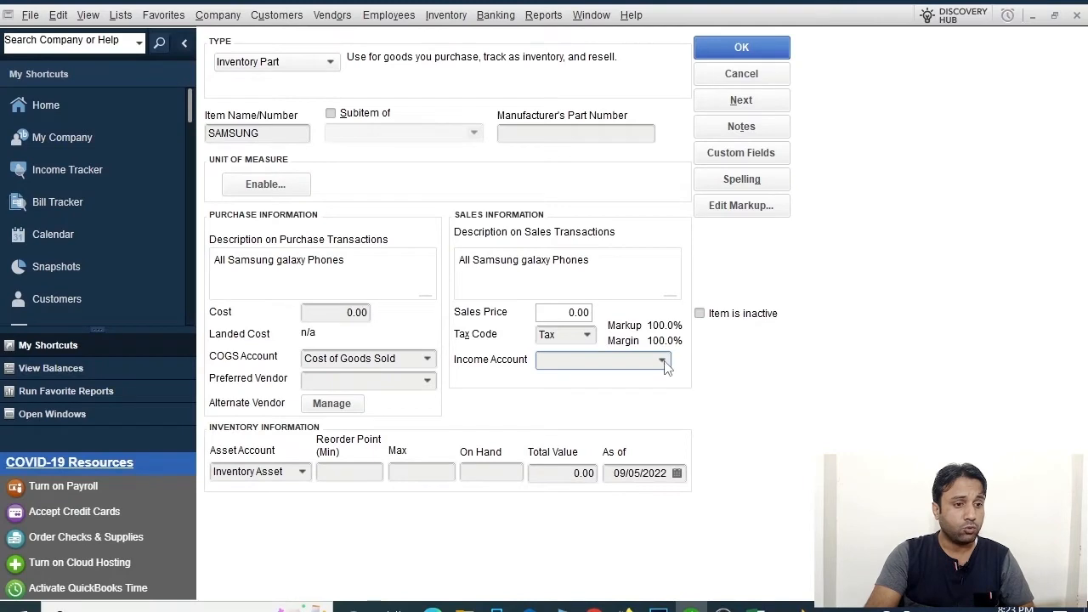
Create an Income account named Income From Sale for the SAMSUNG item and save the item, ignoring all spelling suggestions for Samsung.
{"action": "left_click", "coordinate": [586, 365]}
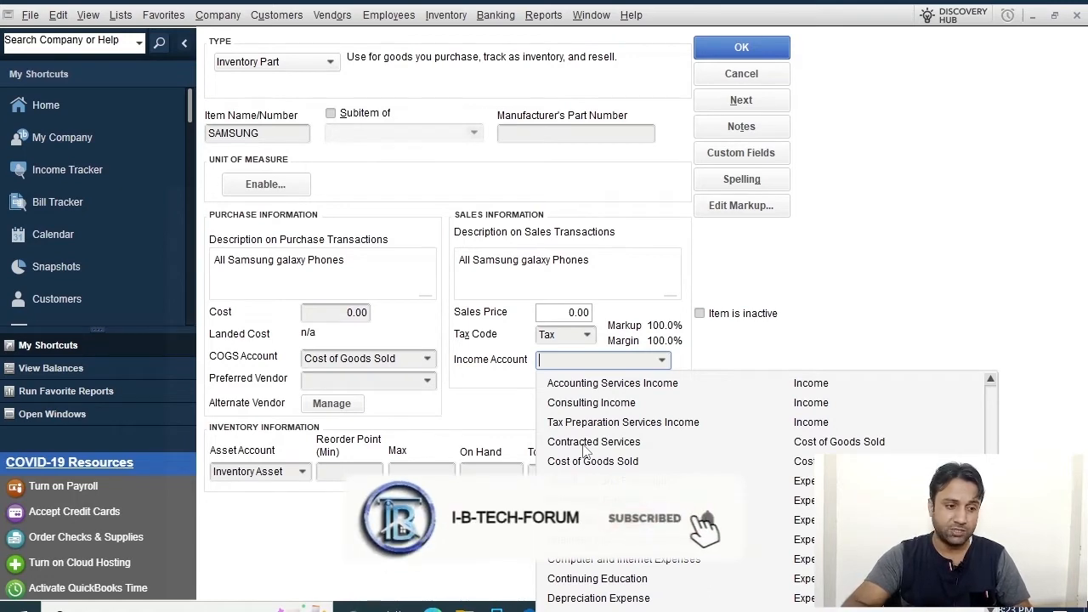
{"action": "scroll", "coordinate": [892, 433], "scroll_direction": "down", "scroll_amount": 2}
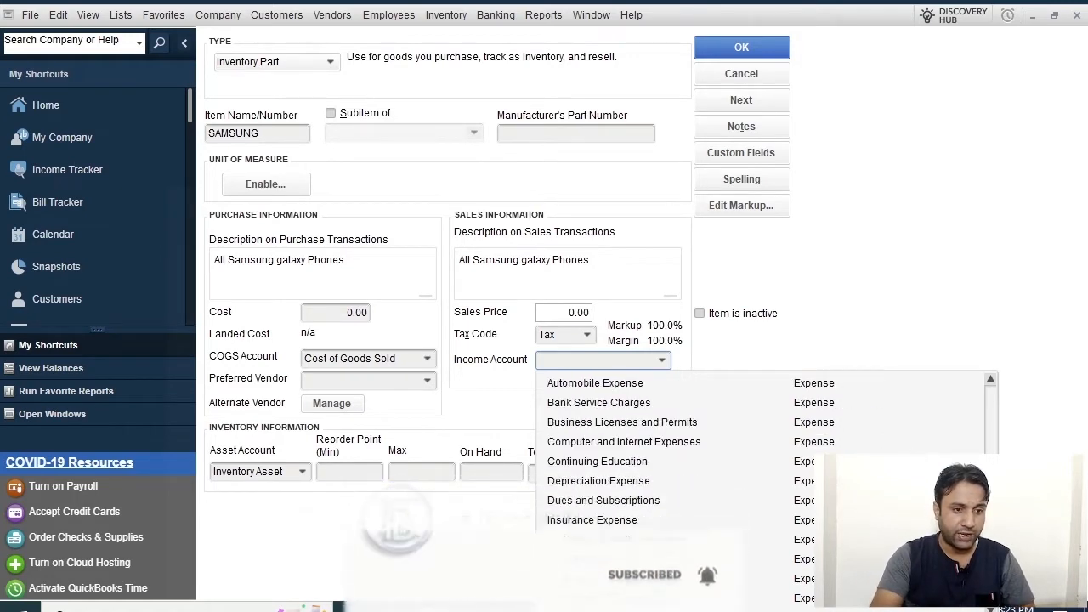
{"action": "scroll", "coordinate": [568, 385], "scroll_direction": "up", "scroll_amount": 5}
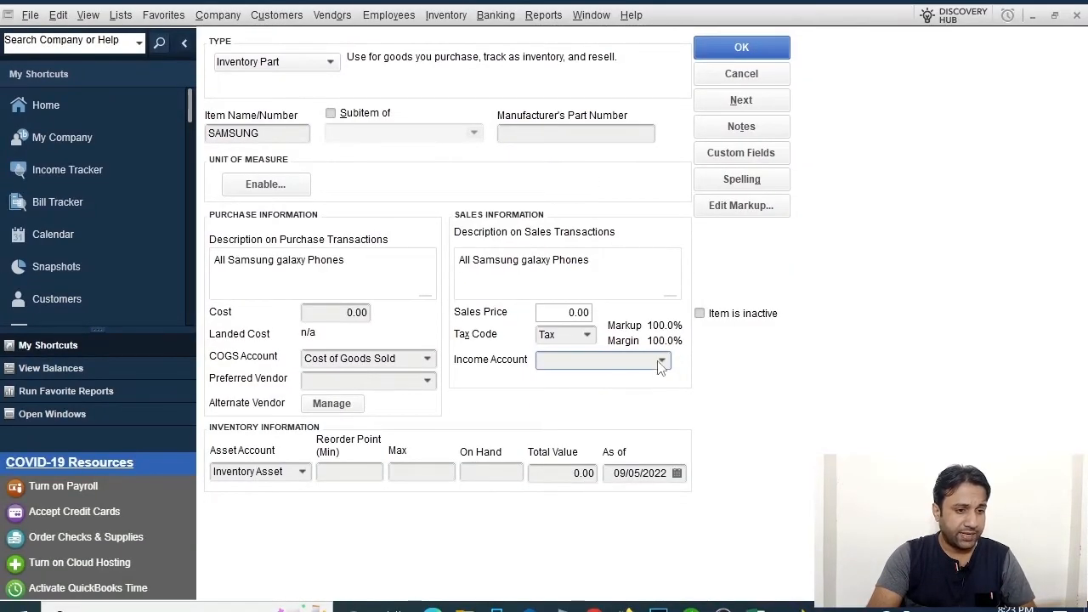
{"action": "left_click", "coordinate": [751, 329]}
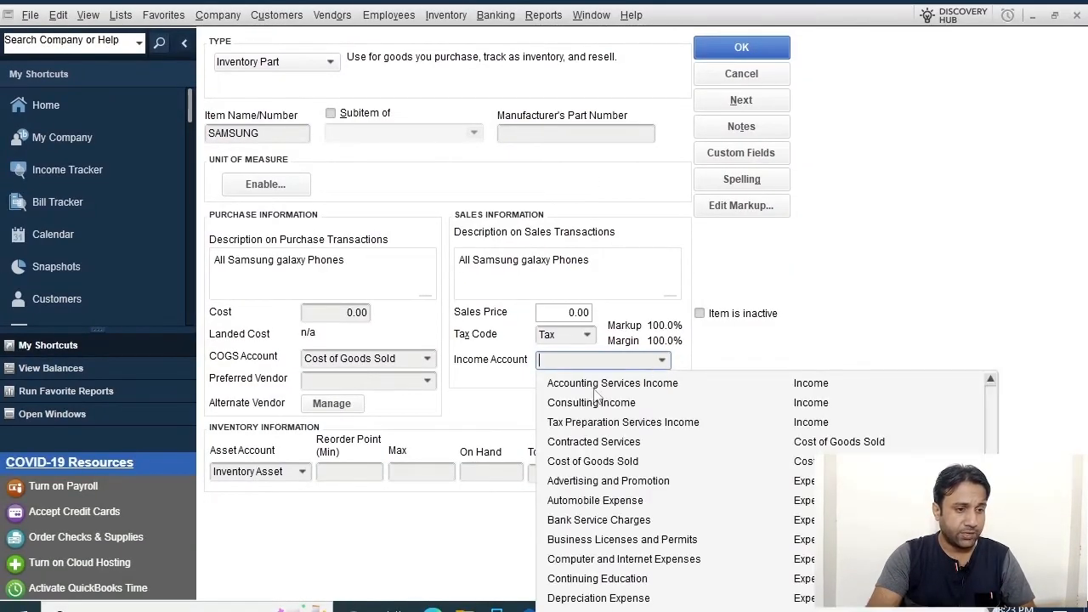
{"action": "scroll", "coordinate": [579, 388], "scroll_direction": "up", "scroll_amount": 3}
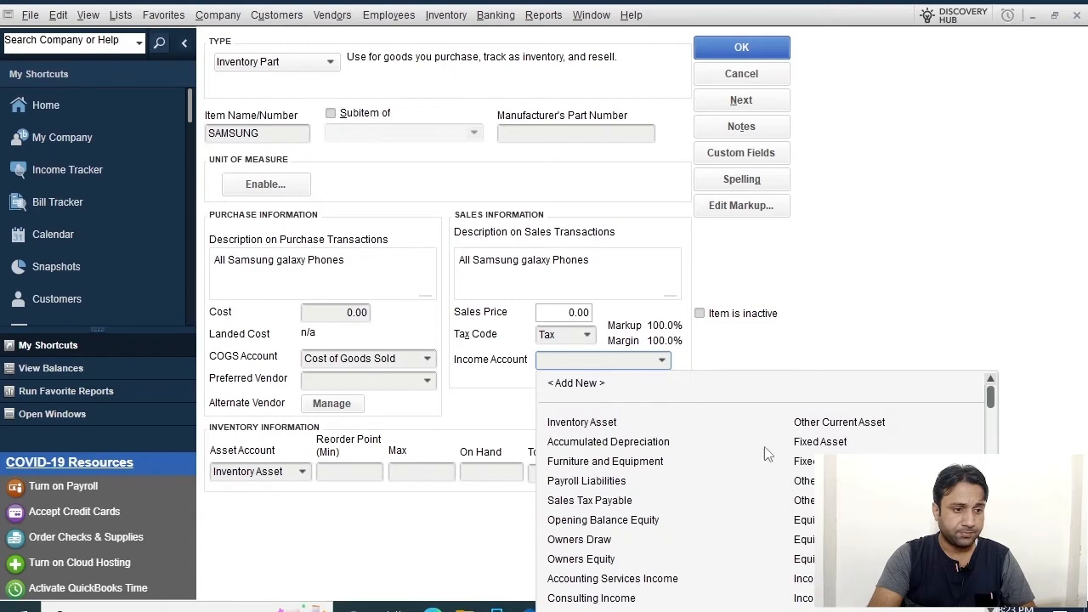
{"action": "left_click", "coordinate": [579, 384]}
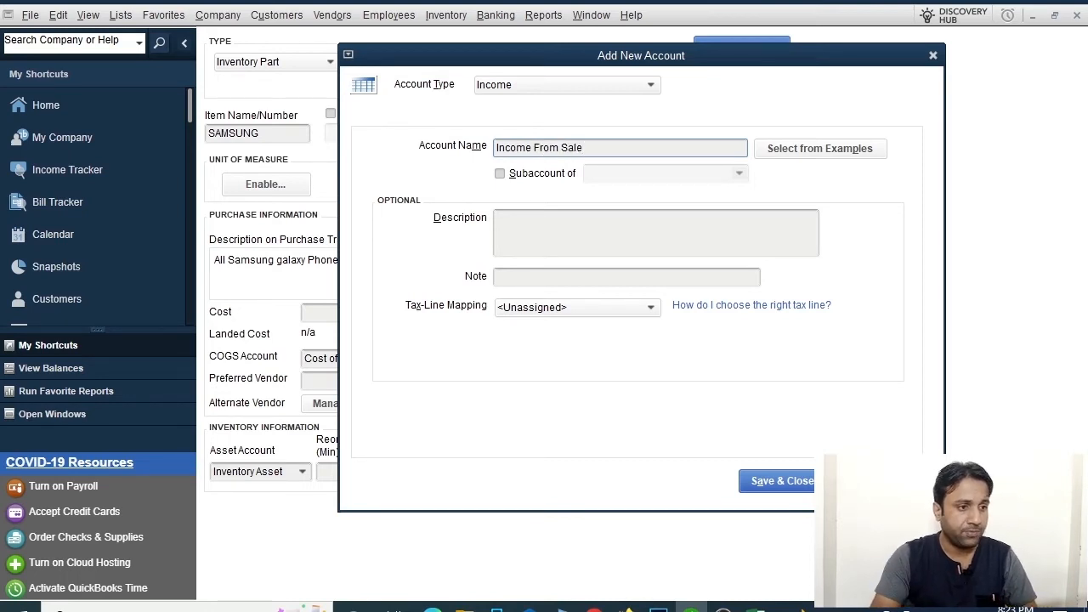
{"action": "left_click", "coordinate": [781, 482]}
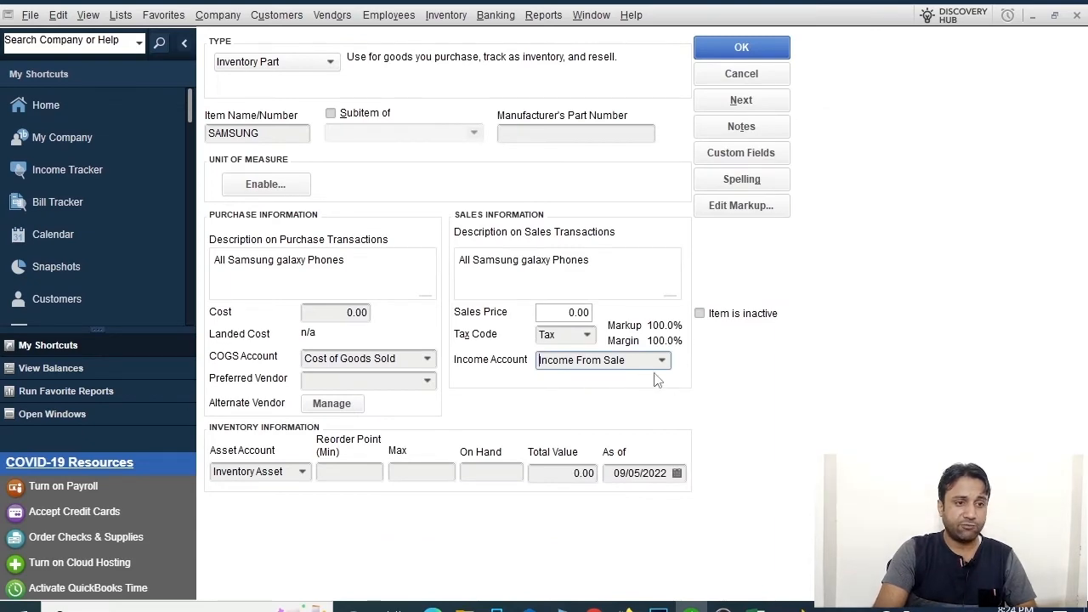
{"action": "left_click", "coordinate": [748, 51]}
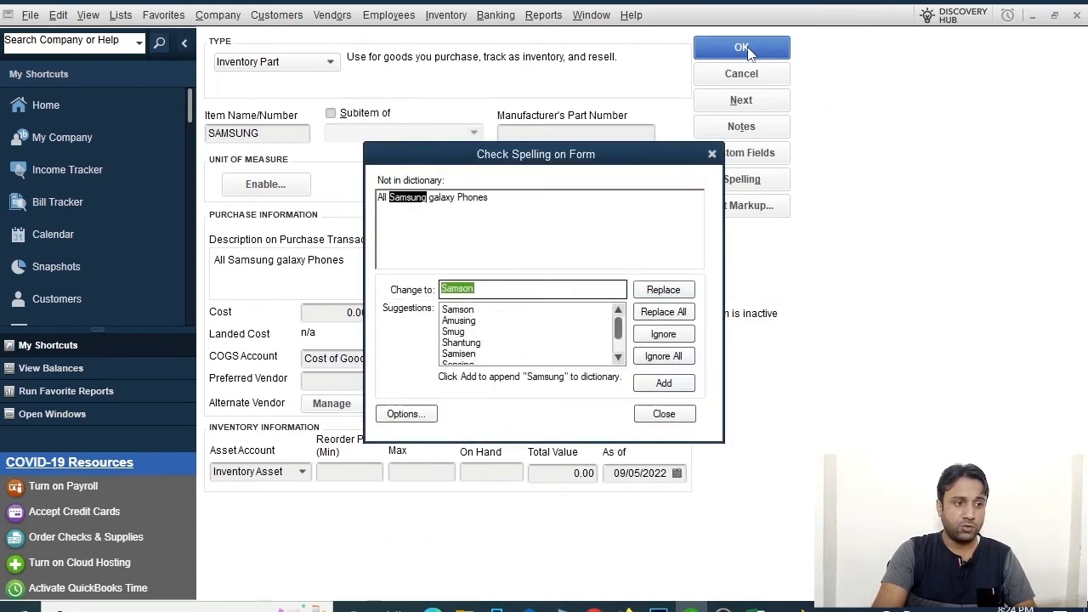
{"action": "left_click", "coordinate": [663, 361]}
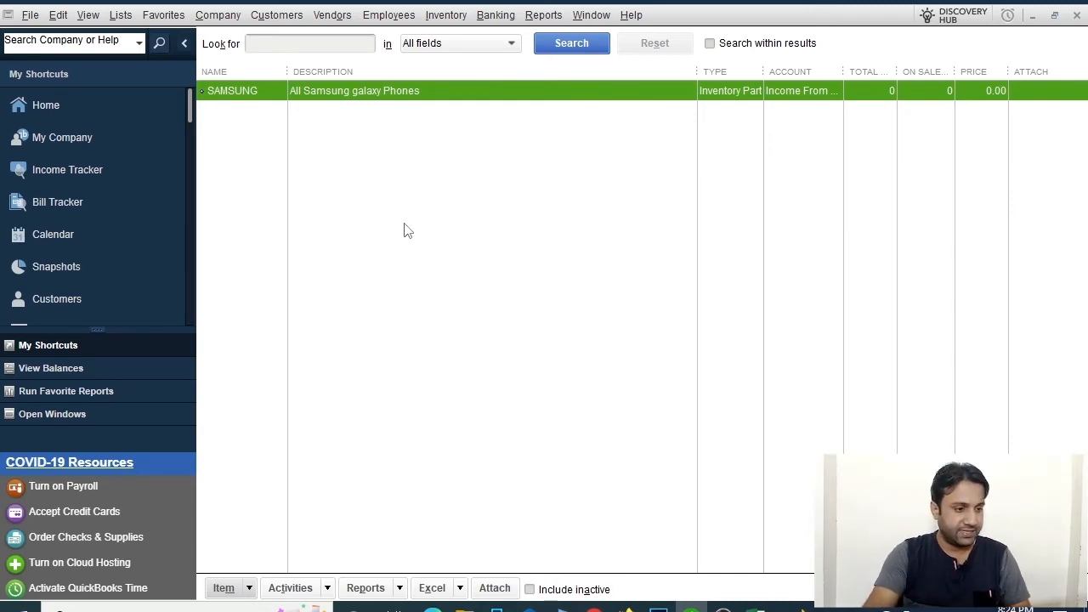
Start a new inventory part item and name it Samsung Galaxy A63, copying the name from the Excel stock list.
{"action": "left_click", "coordinate": [242, 588]}
{"action": "left_click", "coordinate": [231, 314]}
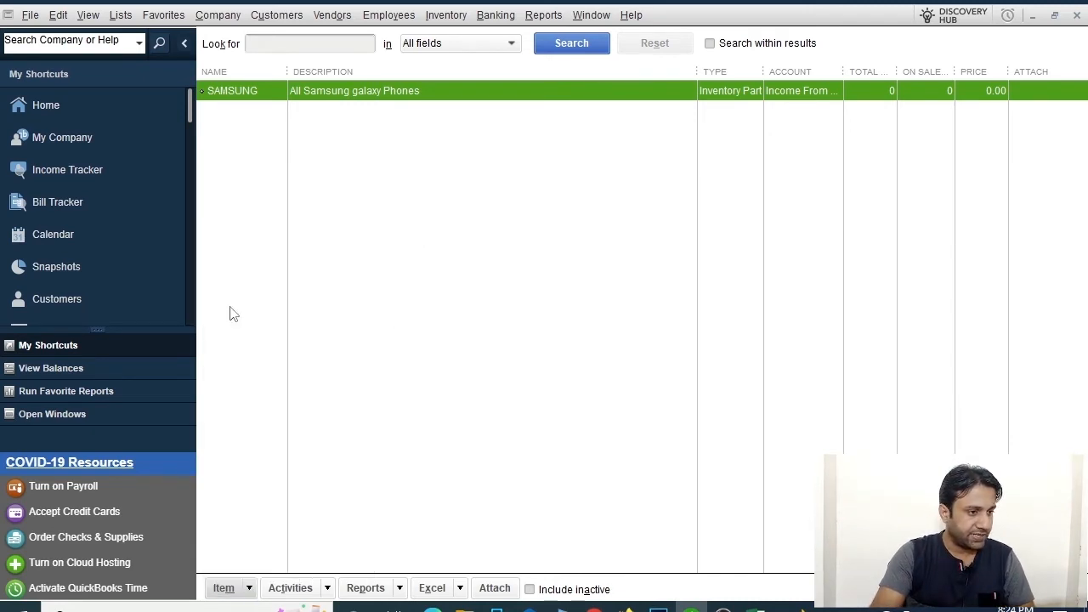
{"action": "left_click", "coordinate": [274, 107]}
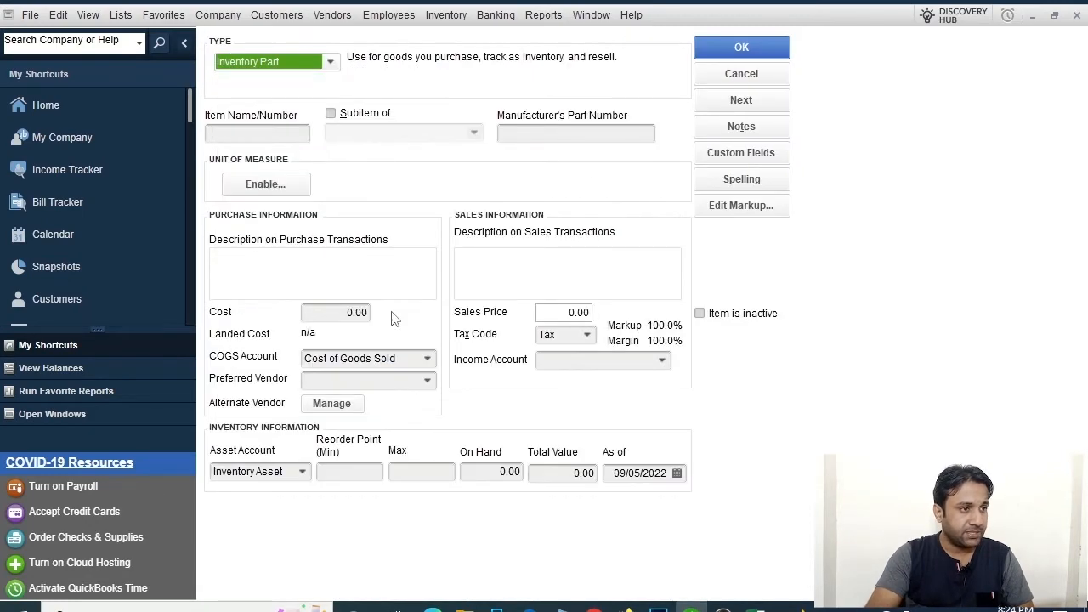
{"action": "left_click", "coordinate": [759, 609]}
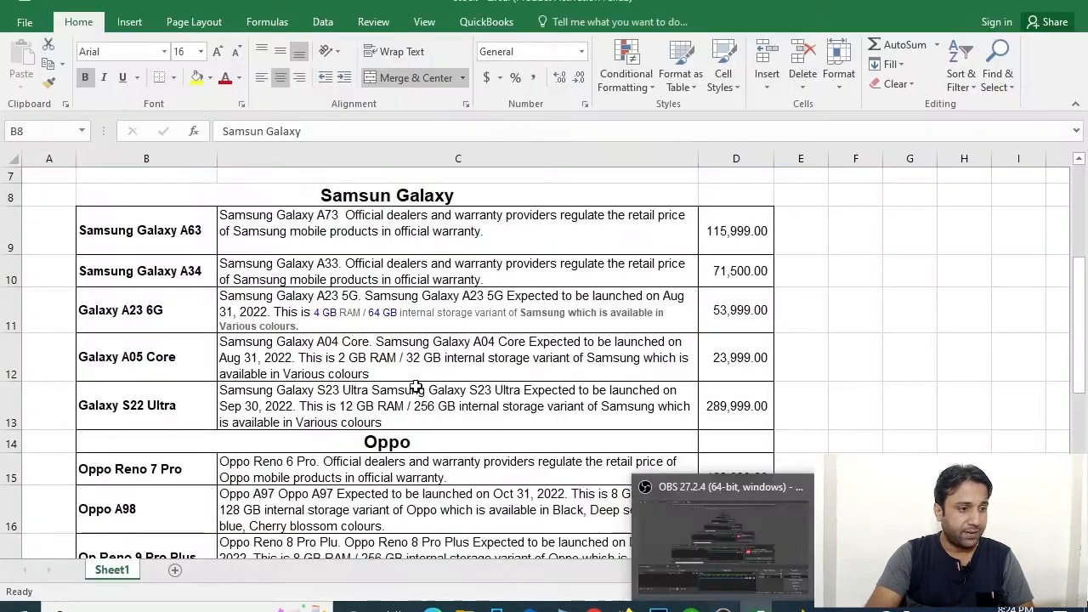
{"action": "left_click", "coordinate": [205, 233]}
{"action": "double_click", "coordinate": [206, 234]}
{"action": "left_click_drag", "start_coordinate": [206, 234], "coordinate": [27, 215]}
{"action": "key", "text": "ctrl+c"}
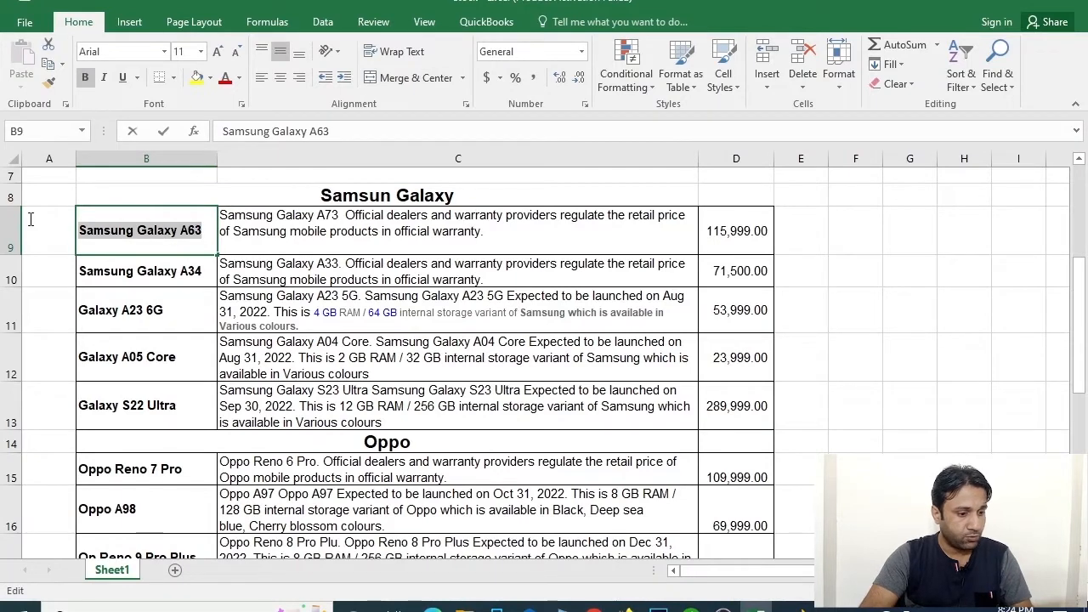
{"action": "left_click", "coordinate": [759, 609]}
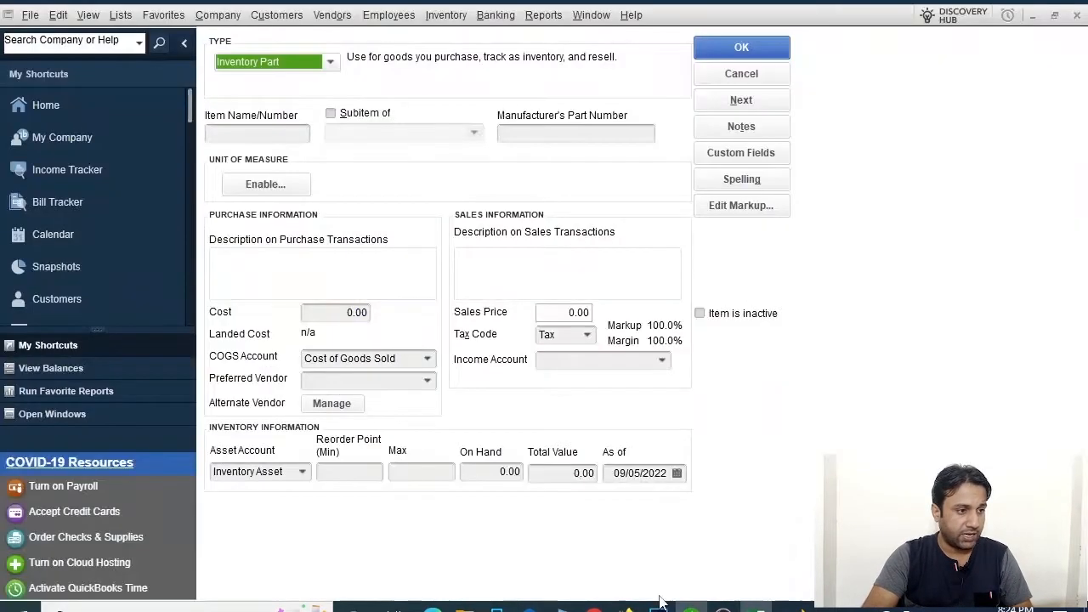
{"action": "left_click", "coordinate": [244, 129]}
{"action": "key", "text": "ctrl+v"}
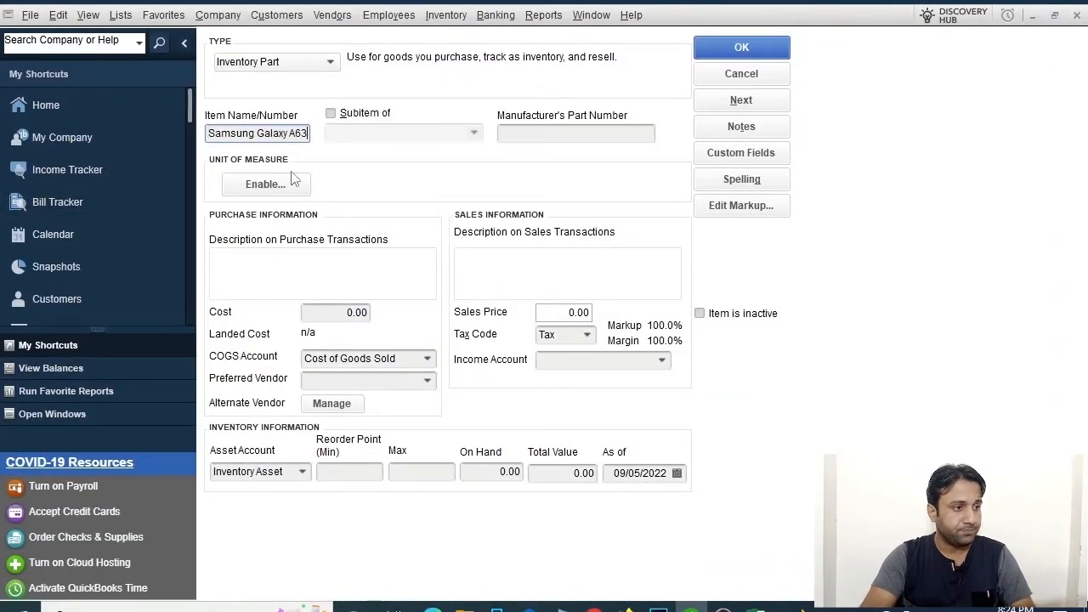
Switch to the Excel stock list, open the Samsung Galaxy A63 description in cell C9 for editing, and return to QuickBooks.
{"action": "key", "text": "alt+Tab"}
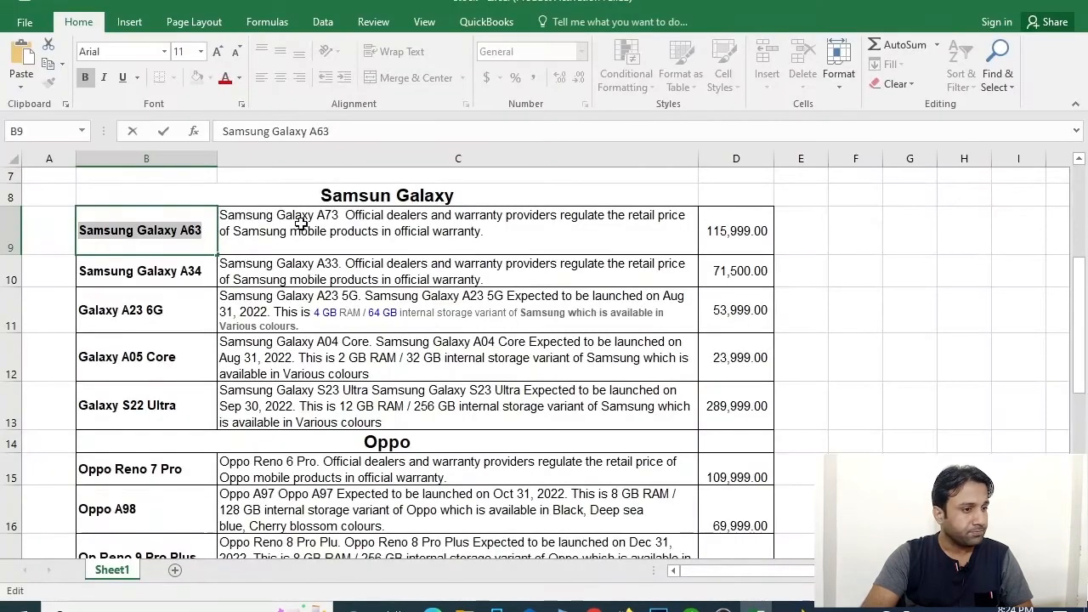
{"action": "double_click", "coordinate": [491, 234]}
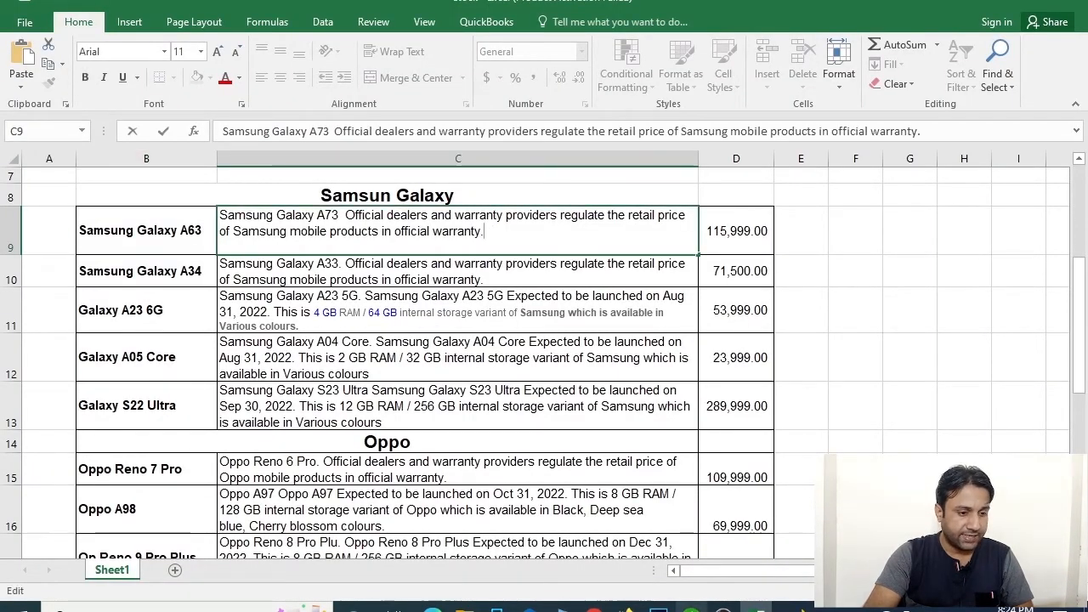
{"action": "key", "text": "alt+Tab"}
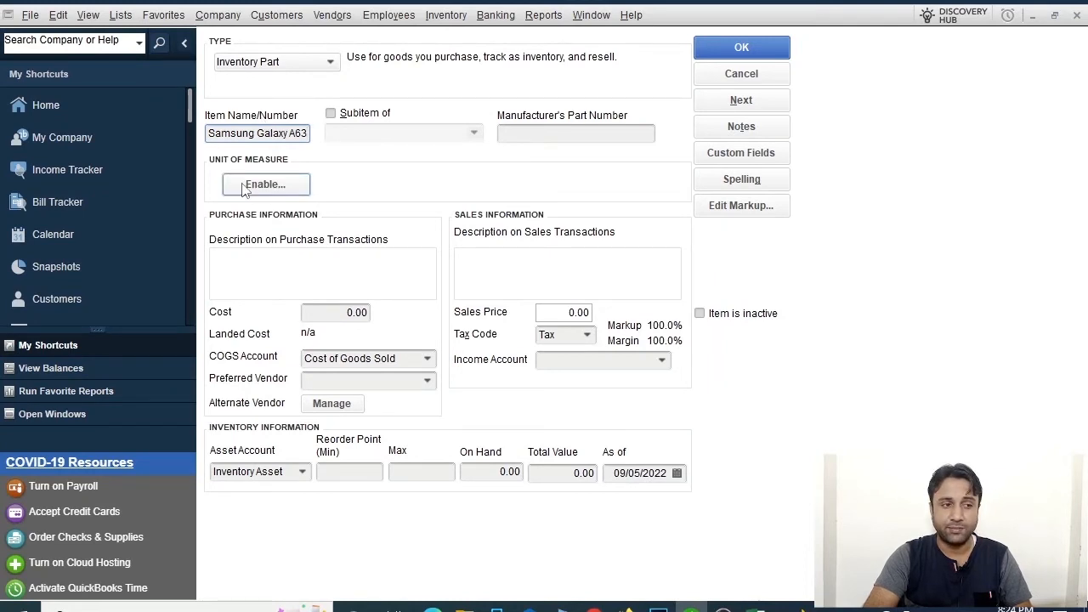
Make the Samsung Galaxy A63 item a subitem of SAMSUNG.
{"action": "left_click", "coordinate": [331, 113]}
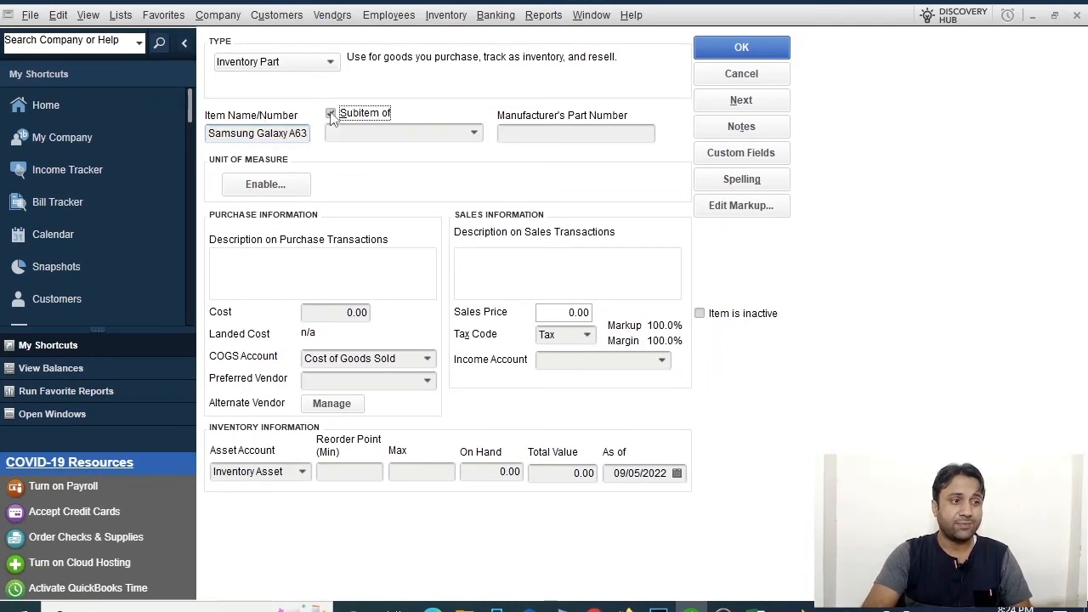
{"action": "left_click", "coordinate": [474, 134]}
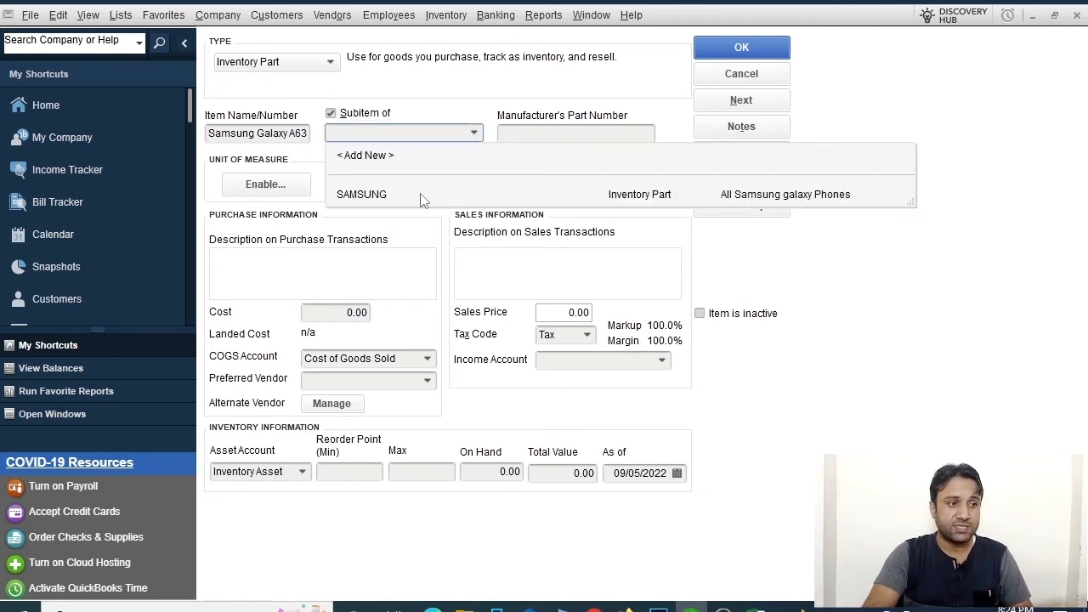
{"action": "left_click", "coordinate": [365, 195]}
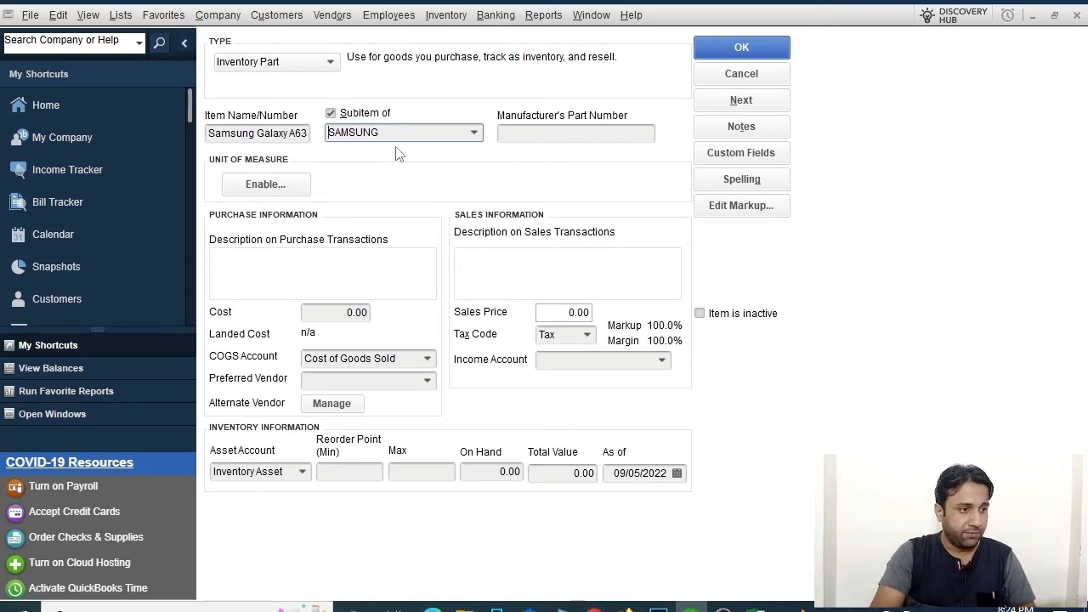
Copy the full description text from cell C9 of the Excel stock list into the item's purchase description in QuickBooks.
{"action": "left_click", "coordinate": [756, 608]}
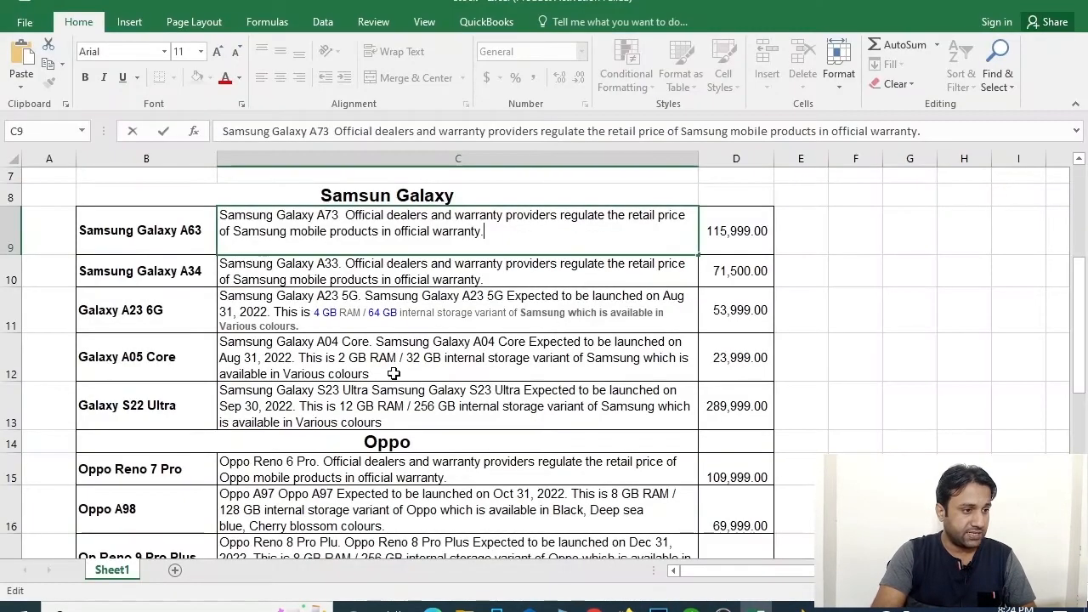
{"action": "left_click_drag", "start_coordinate": [501, 248], "coordinate": [142, 185]}
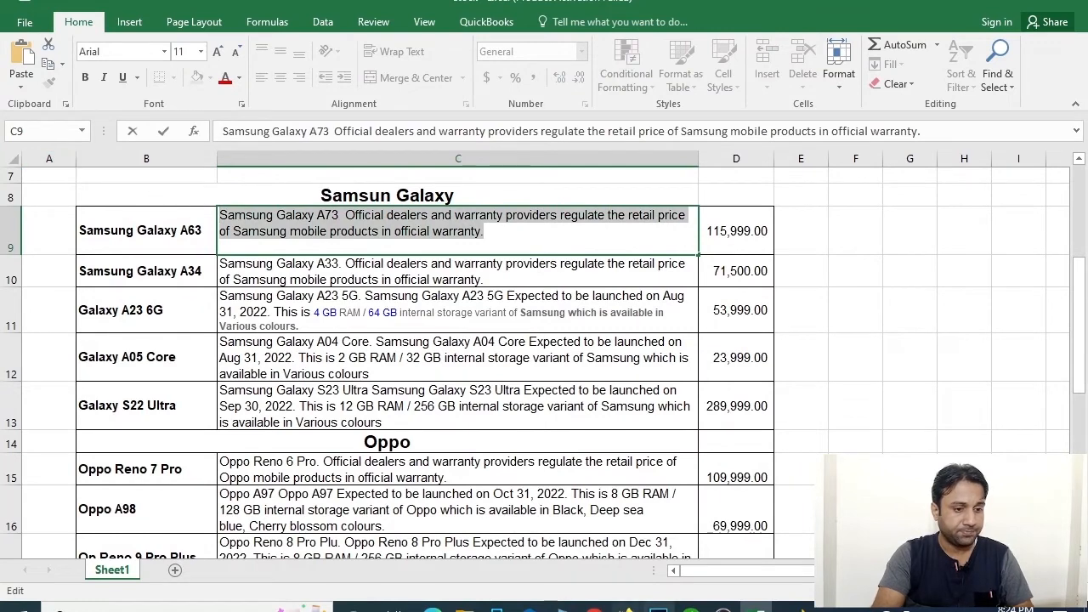
{"action": "left_click", "coordinate": [690, 609]}
{"action": "left_click", "coordinate": [324, 266]}
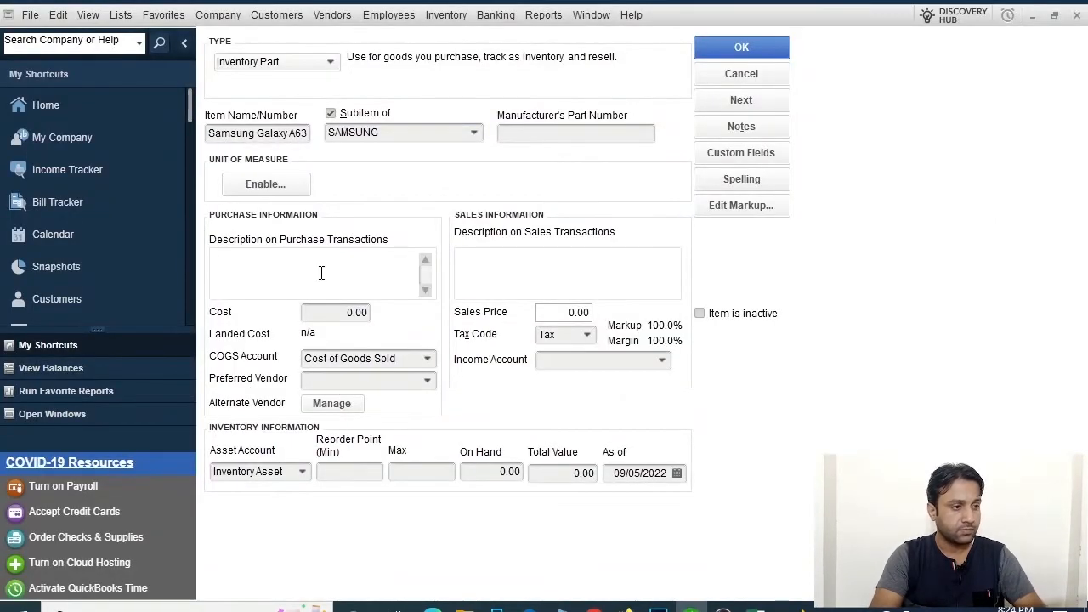
{"action": "key", "text": "ctrl+v"}
Set the Samsung Galaxy A63 item's cost to 50,000, checking the Excel stock list first.
{"action": "left_click", "coordinate": [367, 311]}
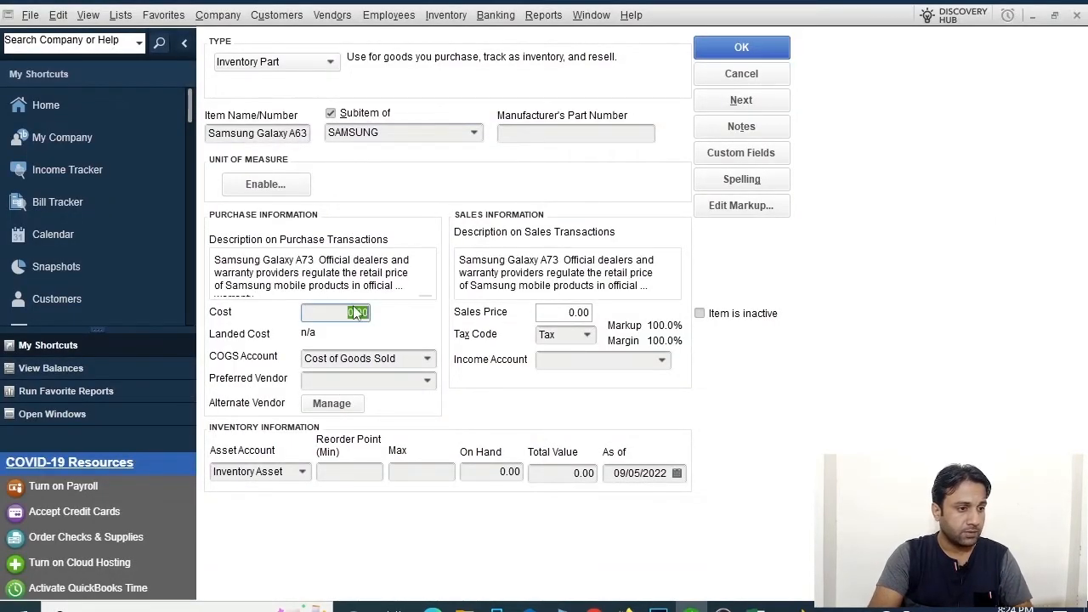
{"action": "left_click", "coordinate": [759, 608]}
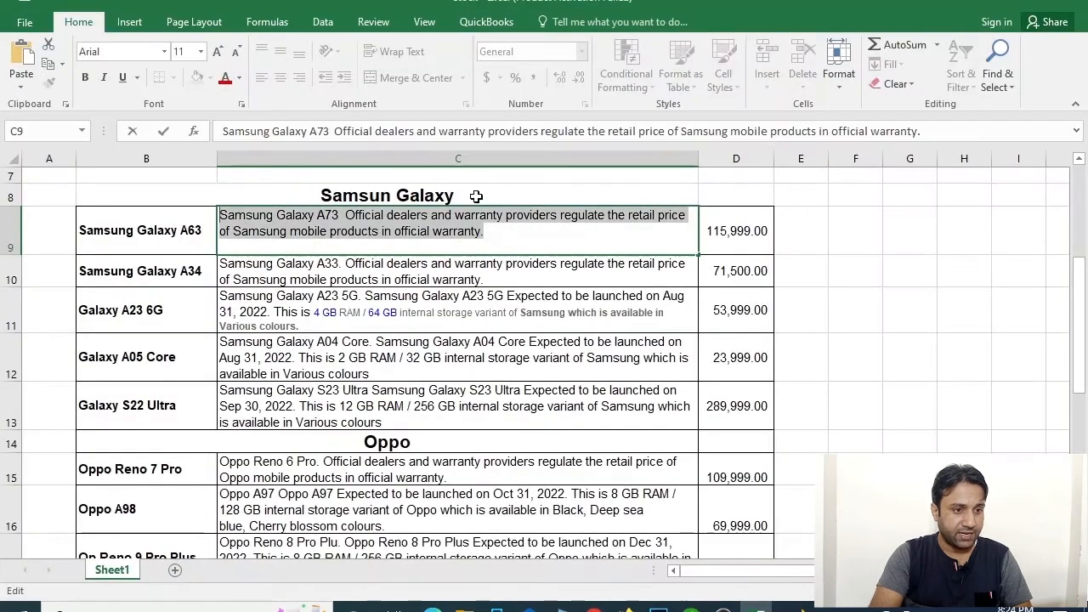
{"action": "left_click", "coordinate": [691, 608]}
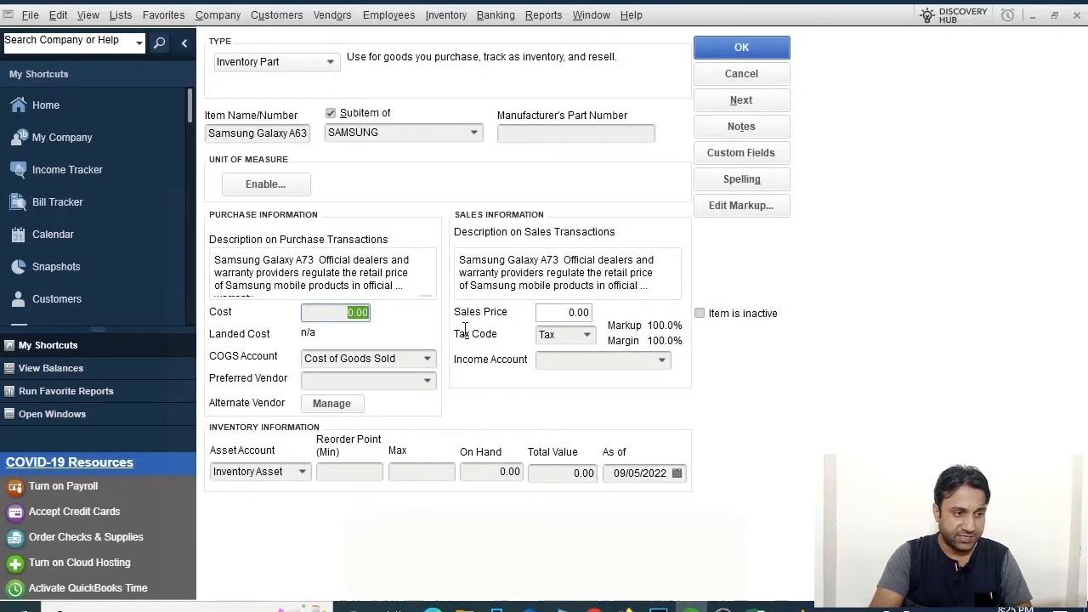
{"action": "type", "text": "50000"}
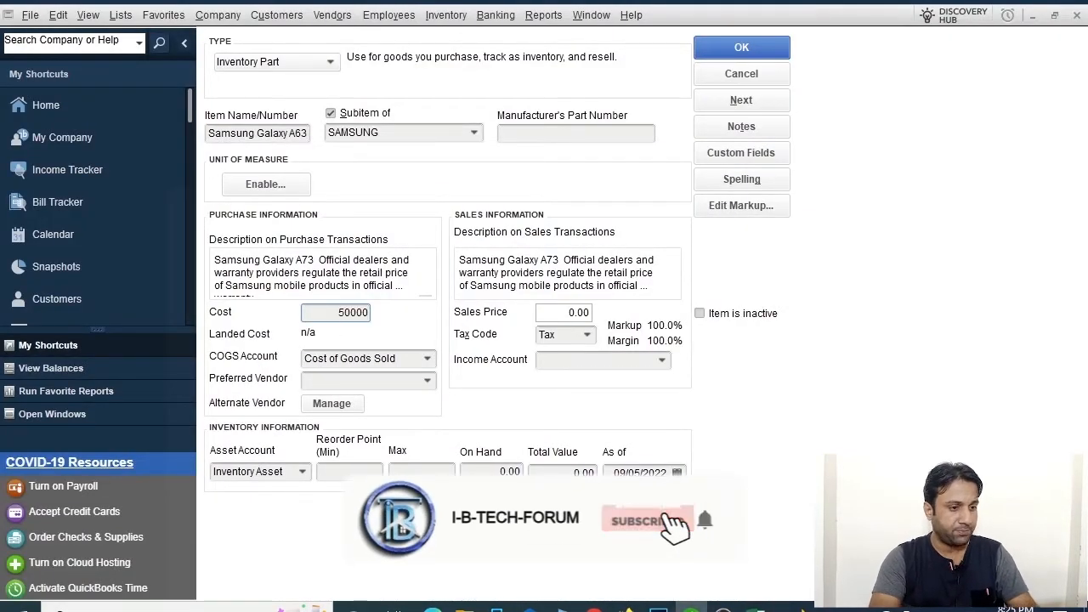
{"action": "key", "text": "Tab"}
{"action": "key", "text": "Tab"}
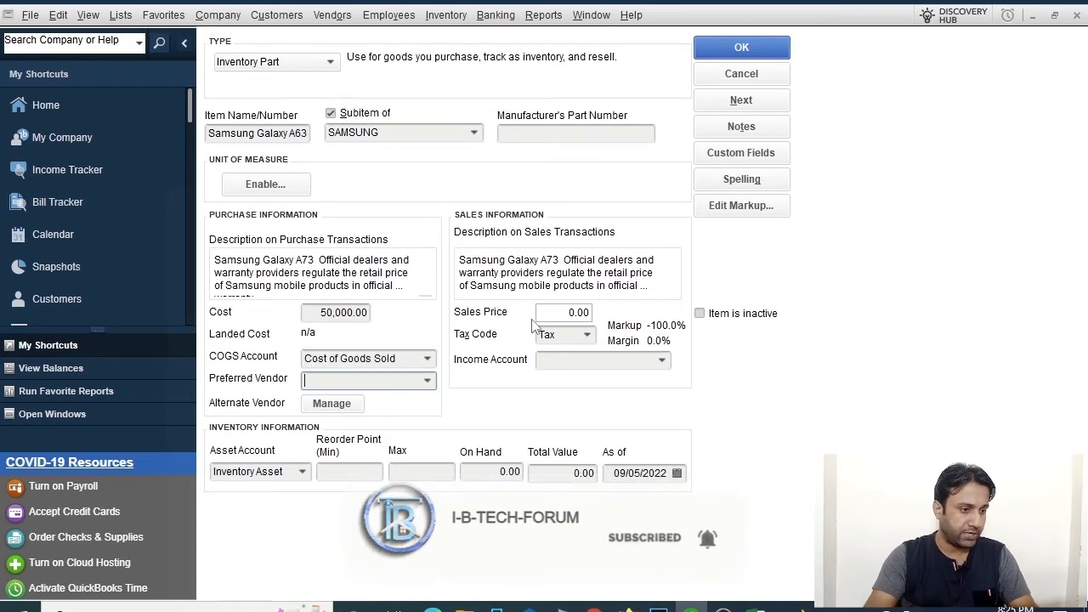
Set the Samsung Galaxy A63 item's reorder point to 10, its maximum to 15 and its on-hand quantity to 12.
{"action": "left_click", "coordinate": [379, 478]}
{"action": "key", "text": "Tab"}
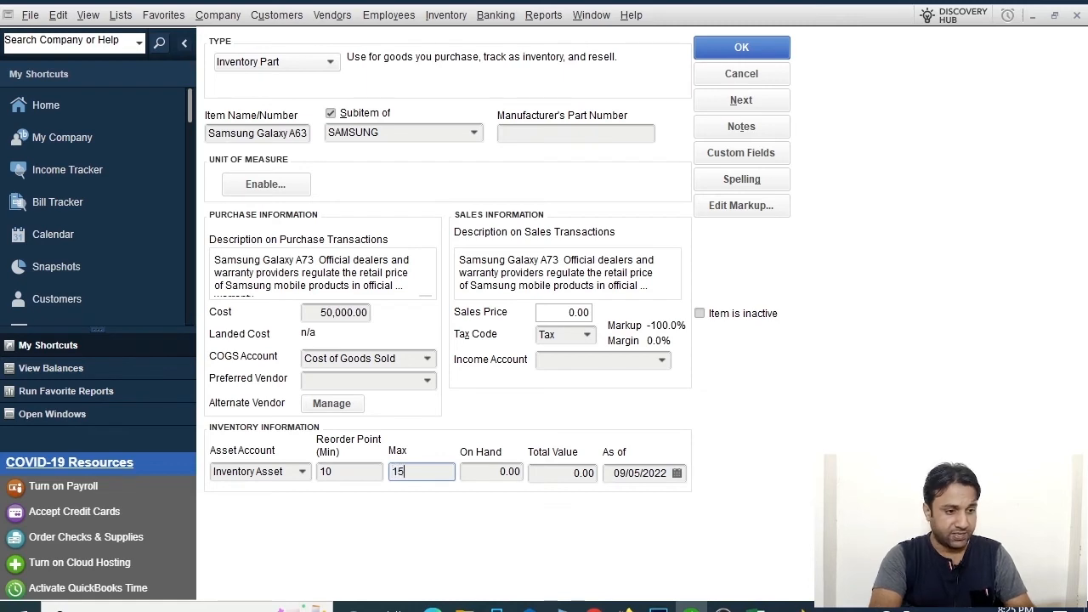
{"action": "key", "text": "Tab"}
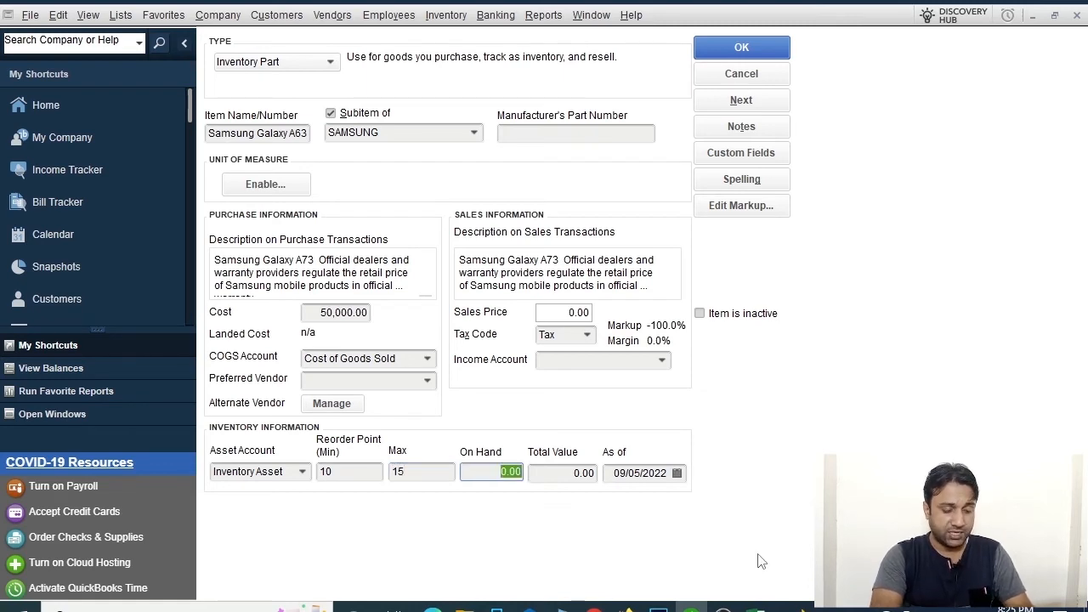
{"action": "type", "text": "12"}
{"action": "key", "text": "Tab"}
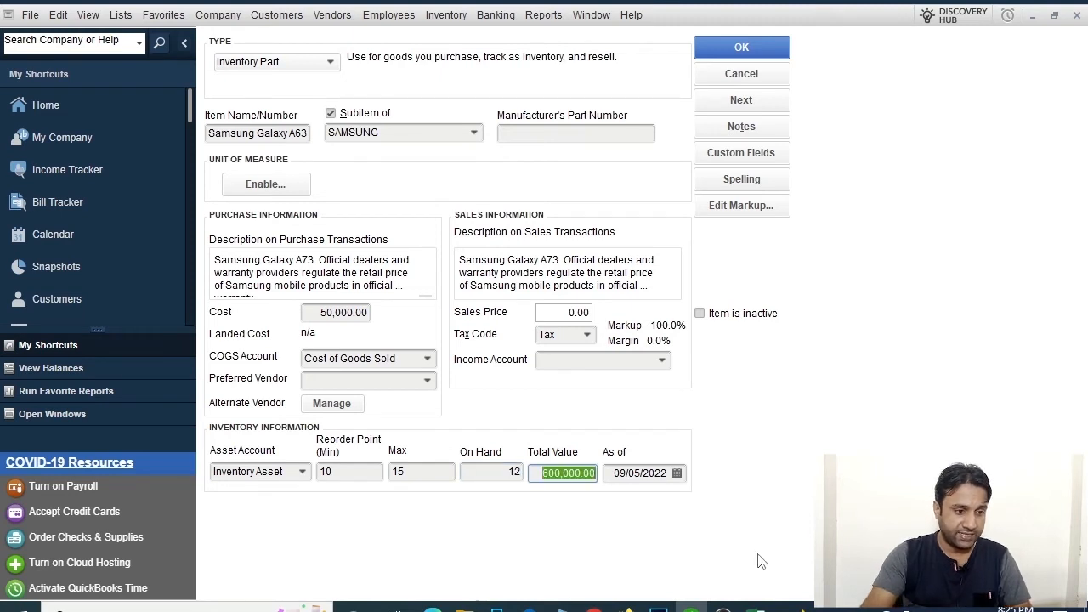
{"action": "left_click", "coordinate": [555, 473]}
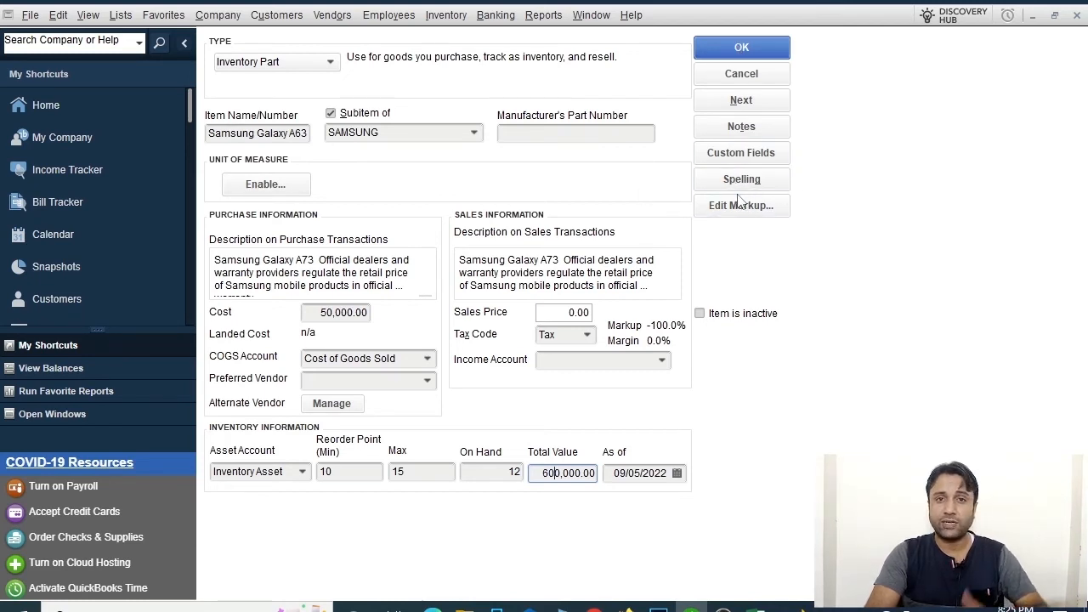
Assign Income From Sale as the Samsung Galaxy A63 item's income account and save the item, ignoring all spelling suggestions.
{"action": "left_click", "coordinate": [742, 47]}
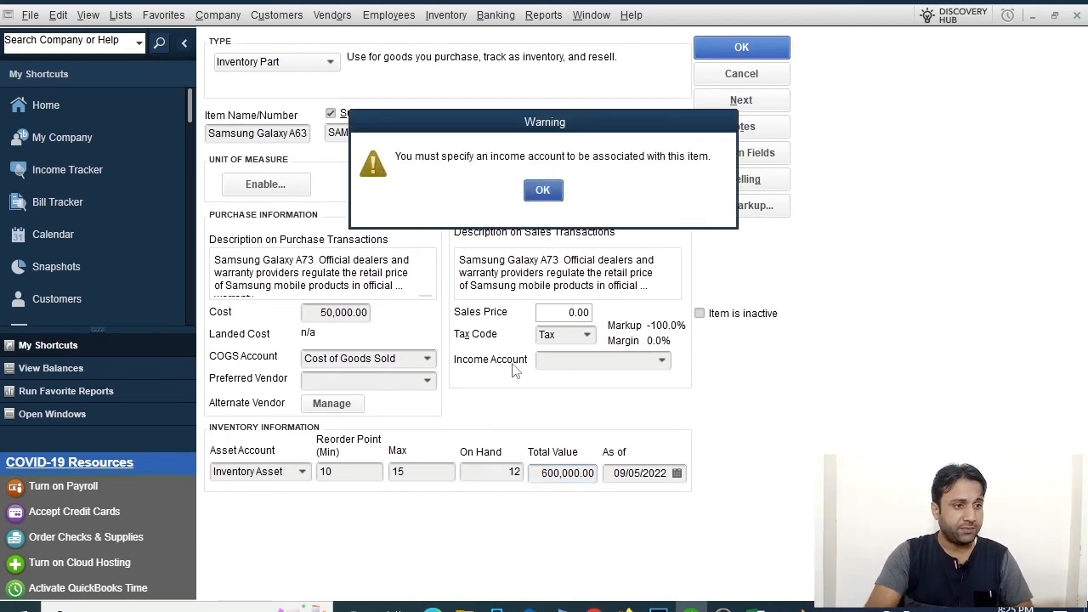
{"action": "left_click", "coordinate": [542, 190]}
{"action": "left_click", "coordinate": [661, 360]}
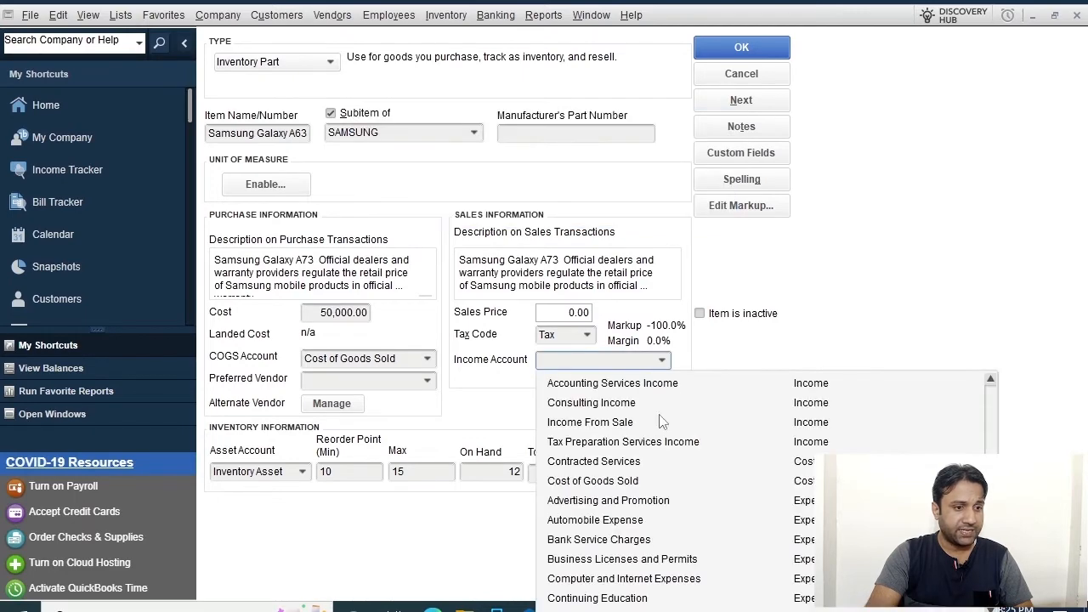
{"action": "left_click", "coordinate": [592, 423]}
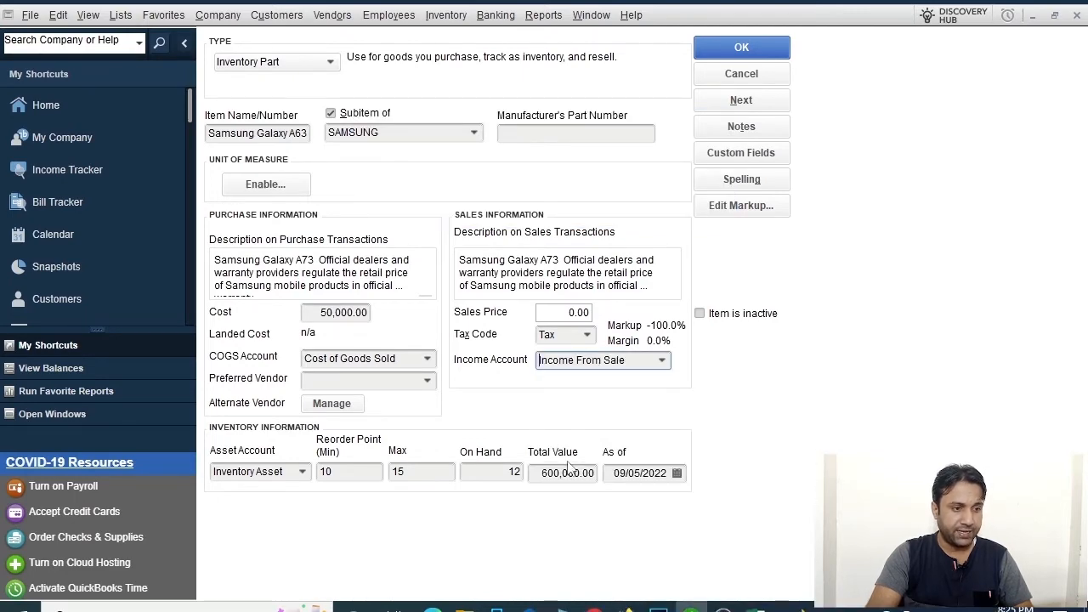
{"action": "left_click", "coordinate": [739, 46]}
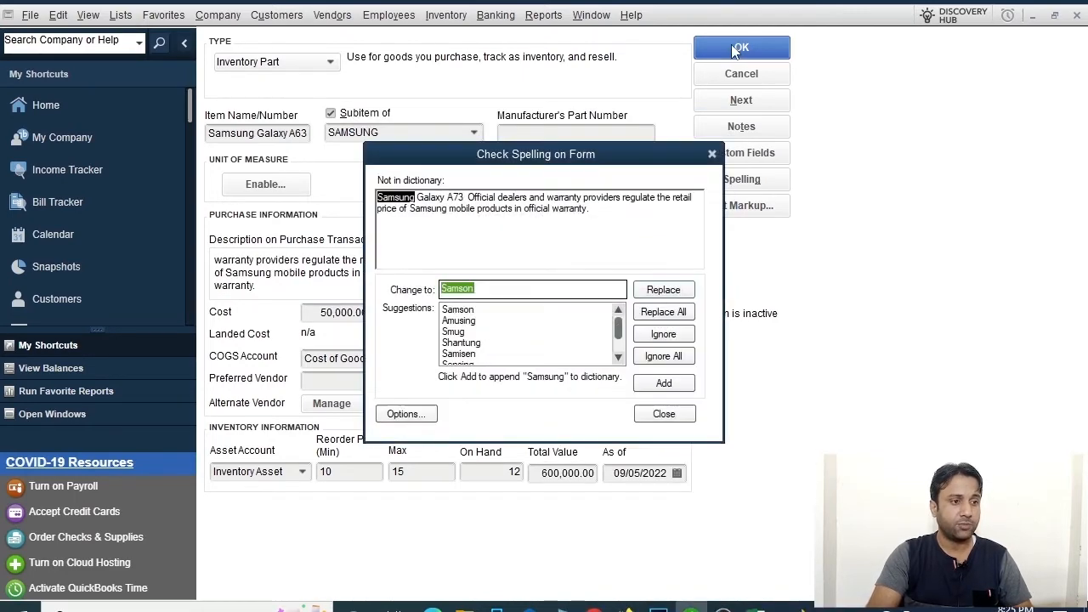
{"action": "left_click", "coordinate": [658, 362]}
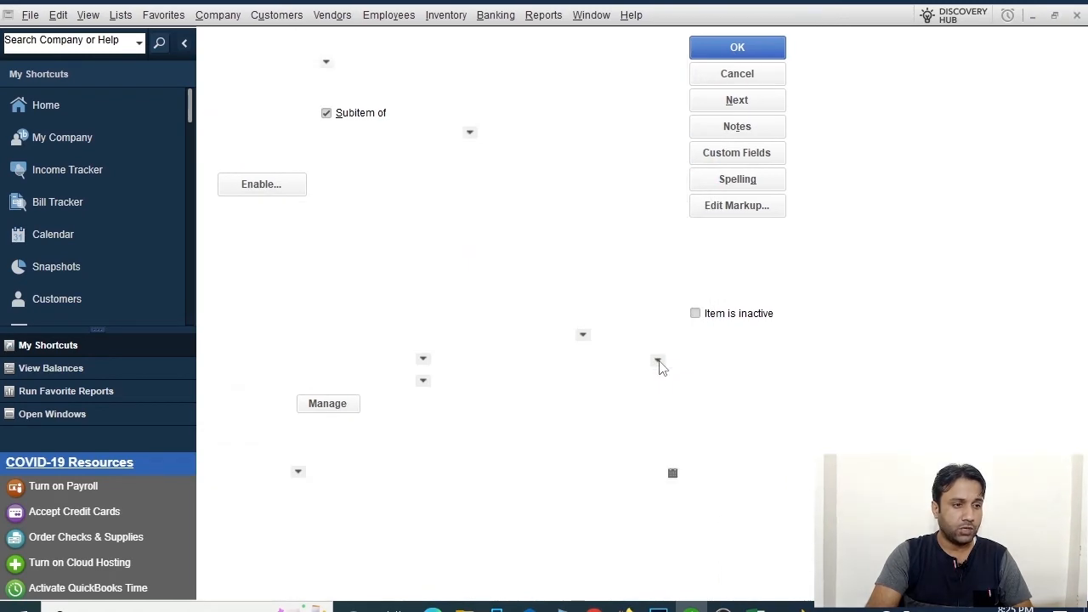
Switch the item list to flat view and widen the Name column to fit the full item names.
{"action": "left_click", "coordinate": [231, 91]}
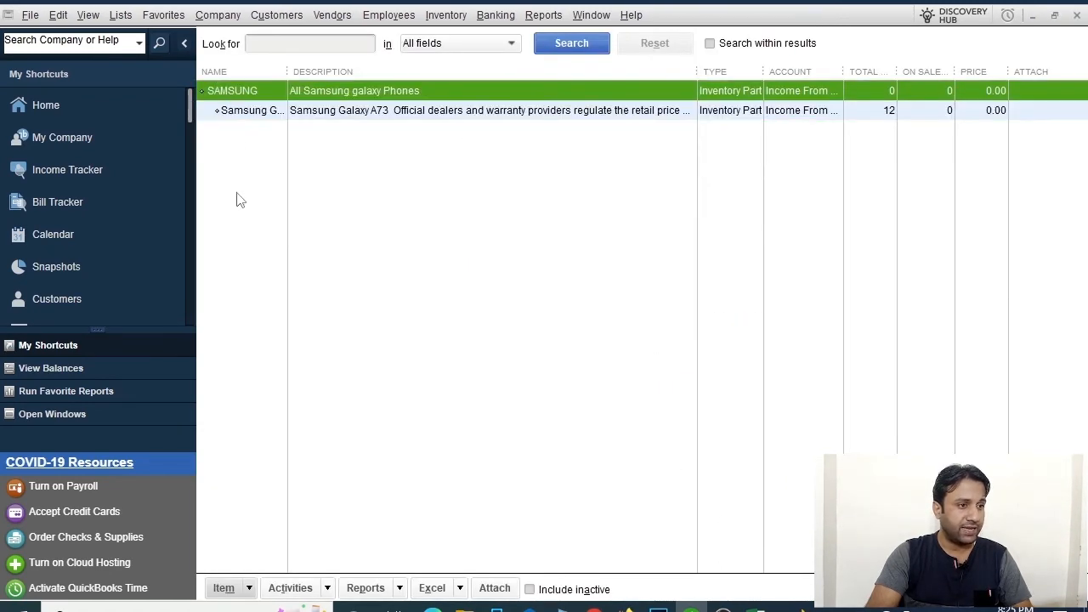
{"action": "left_click", "coordinate": [228, 114]}
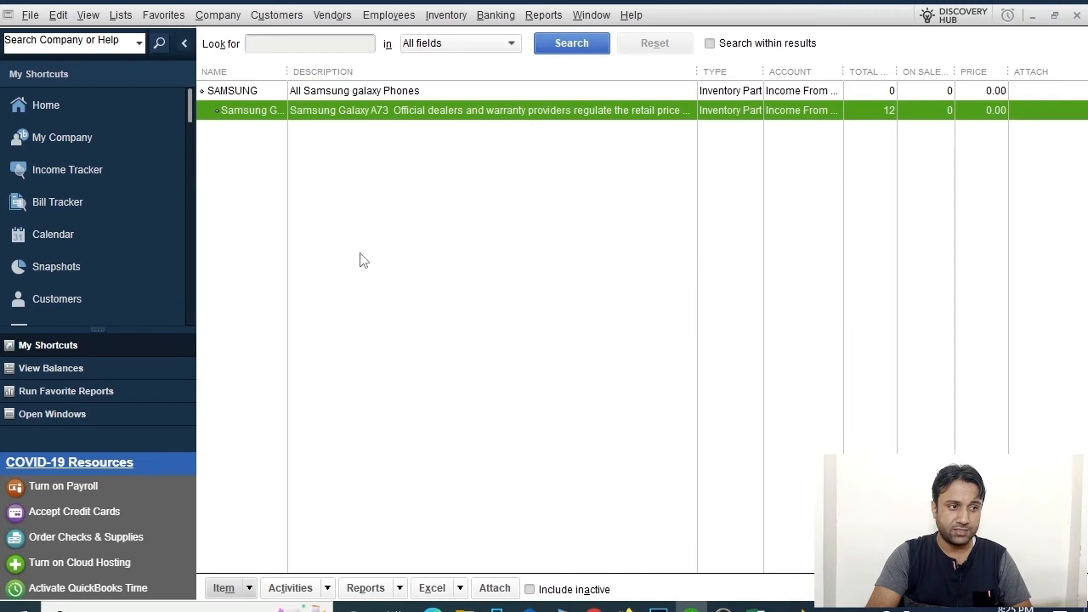
{"action": "left_click", "coordinate": [249, 594]}
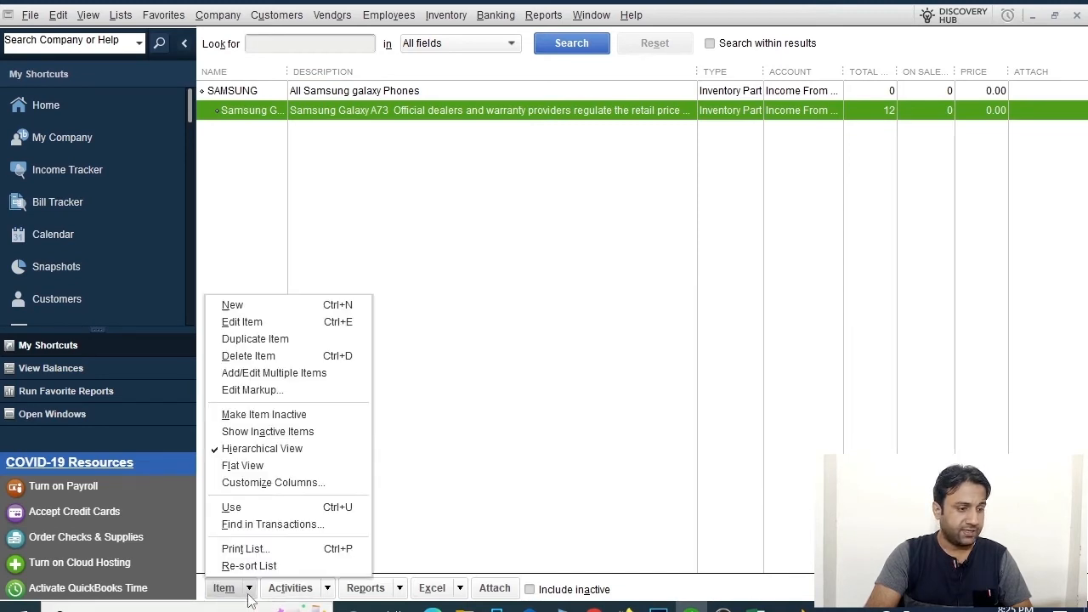
{"action": "left_click", "coordinate": [242, 465]}
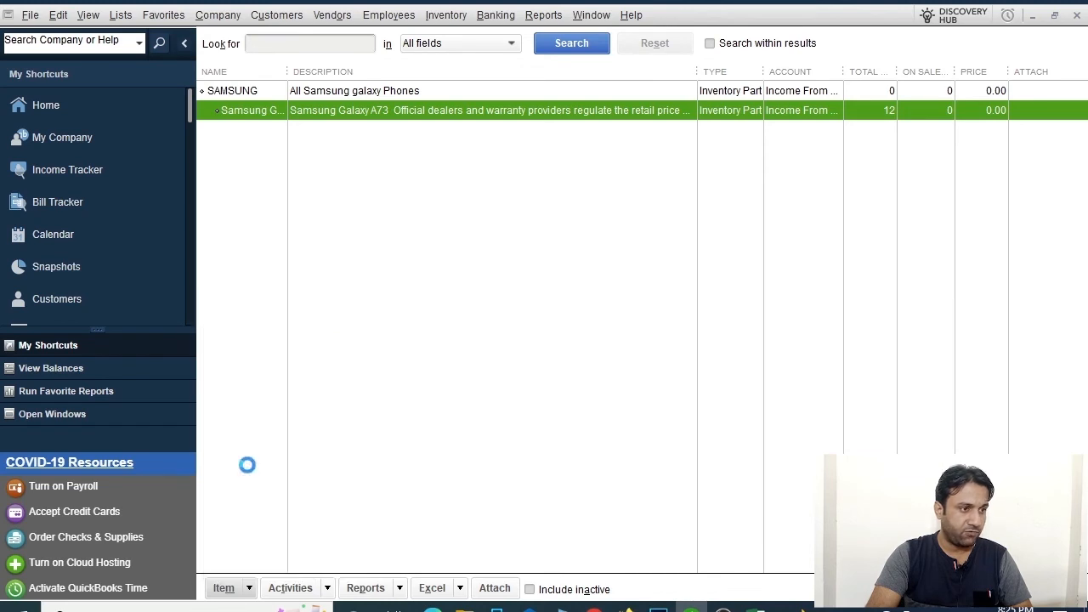
{"action": "left_click_drag", "start_coordinate": [287, 71], "coordinate": [359, 75]}
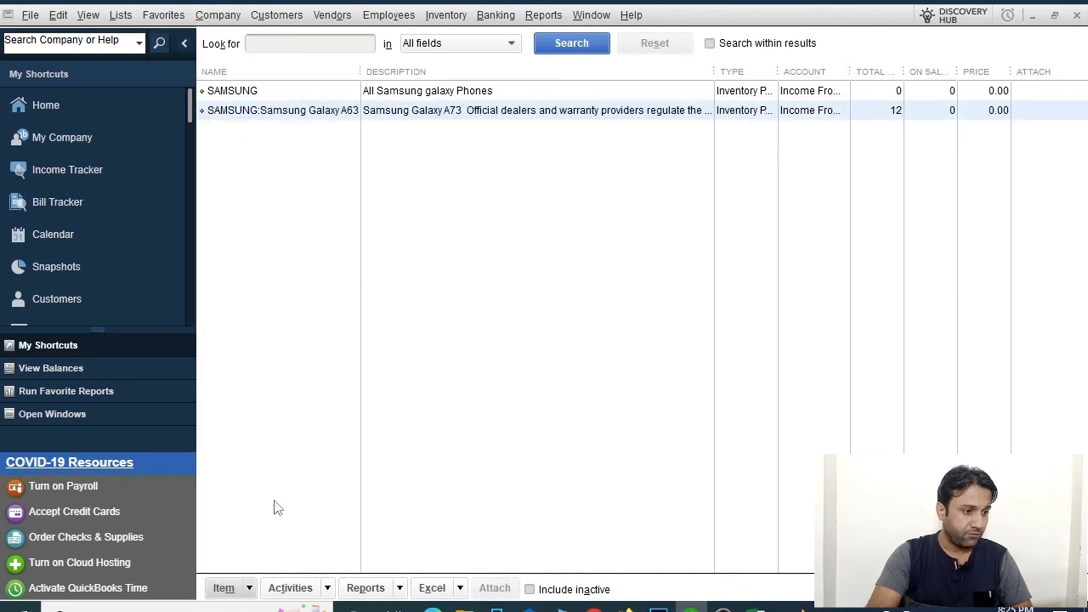
Return the item list to hierarchical view and narrow the Description column.
{"action": "left_click", "coordinate": [247, 587]}
{"action": "left_click", "coordinate": [247, 448]}
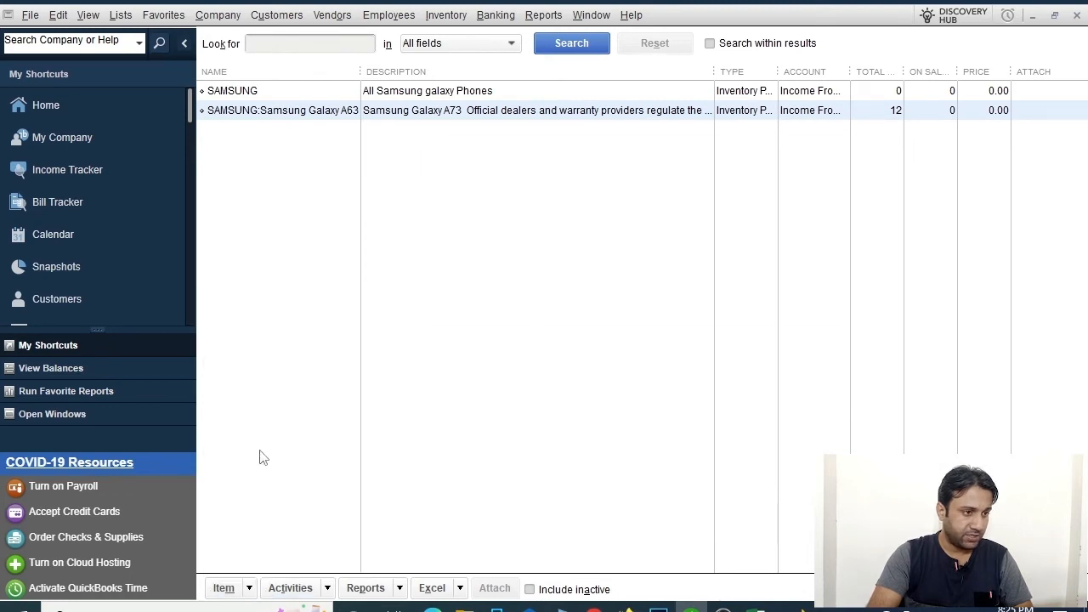
{"action": "key", "text": "Return"}
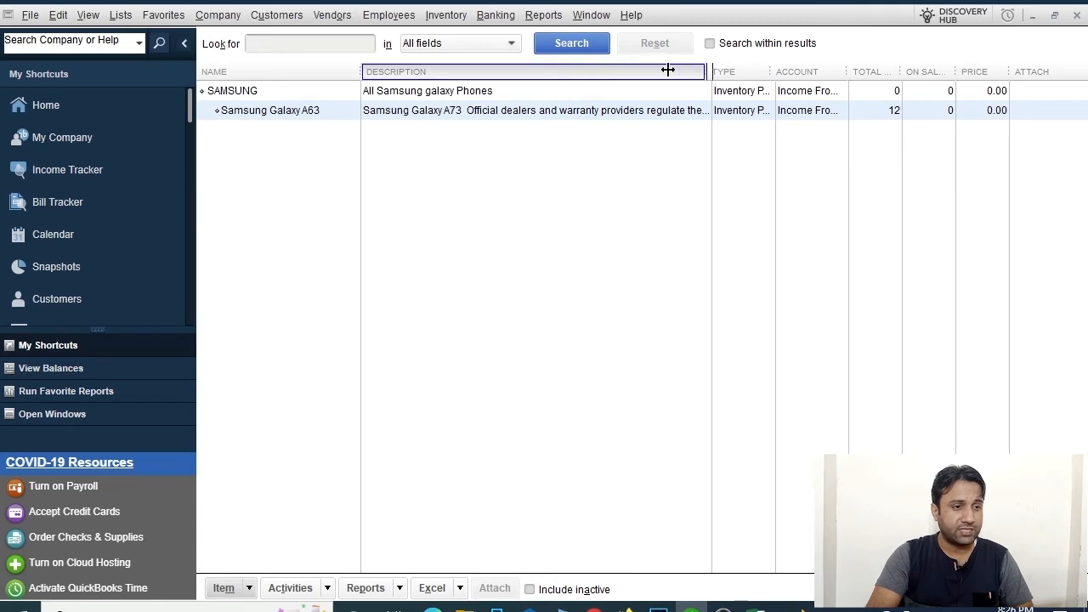
{"action": "left_click_drag", "start_coordinate": [699, 69], "coordinate": [566, 72]}
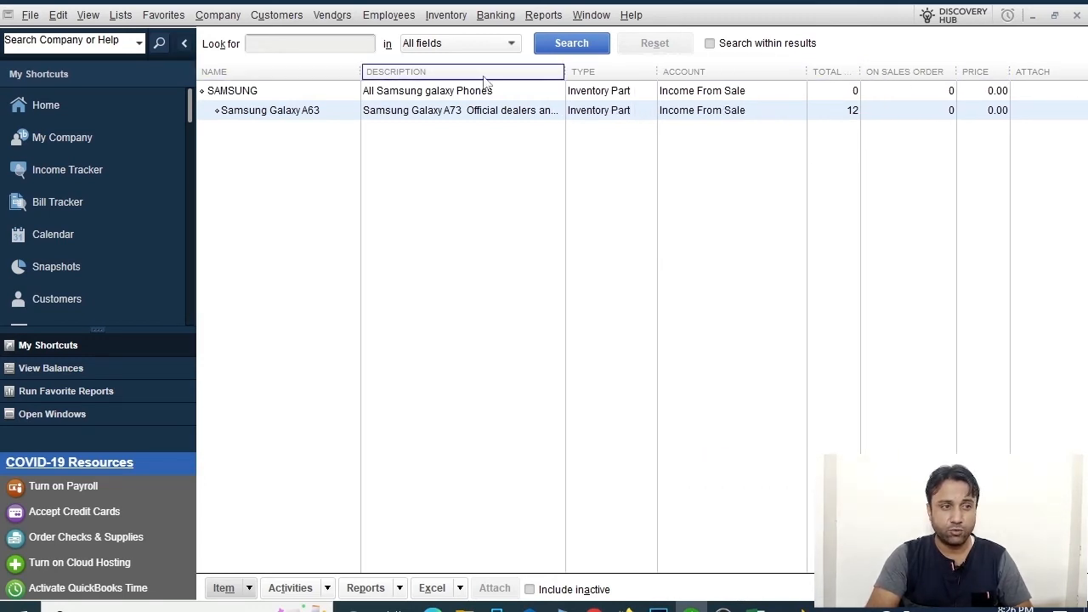
Create a new Inventory Part item named Samsung Galaxy A34 as a subitem of SAMSUNG.
{"action": "left_click", "coordinate": [223, 588]}
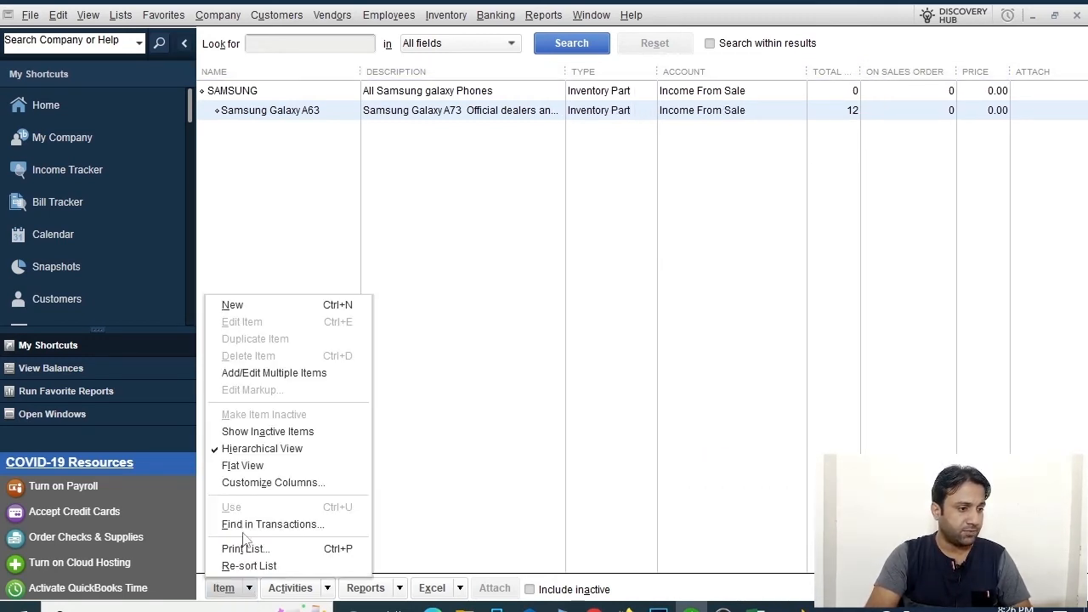
{"action": "left_click", "coordinate": [232, 305]}
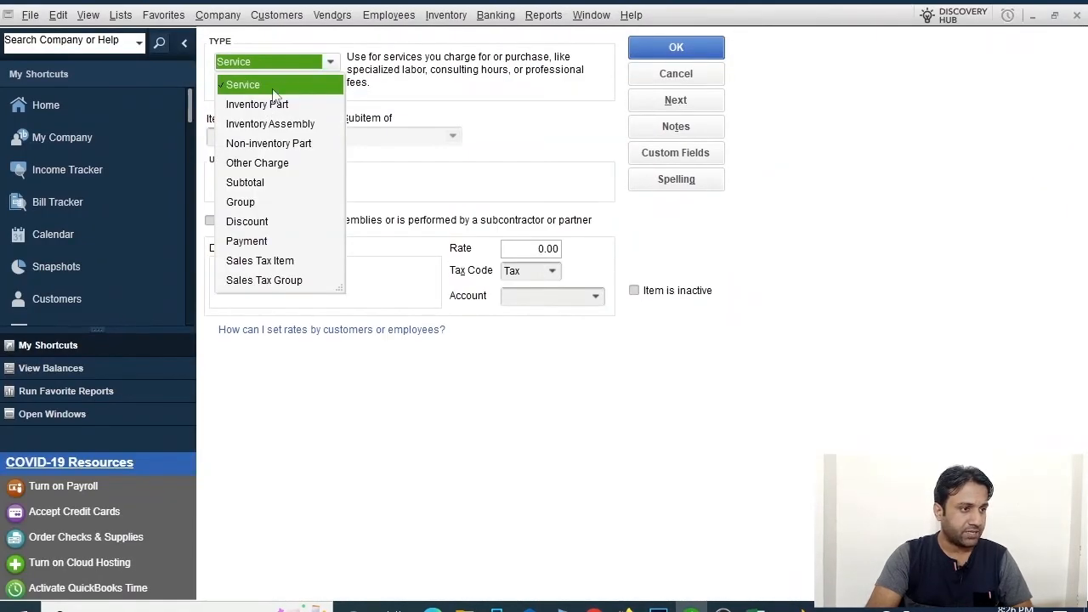
{"action": "left_click", "coordinate": [274, 105]}
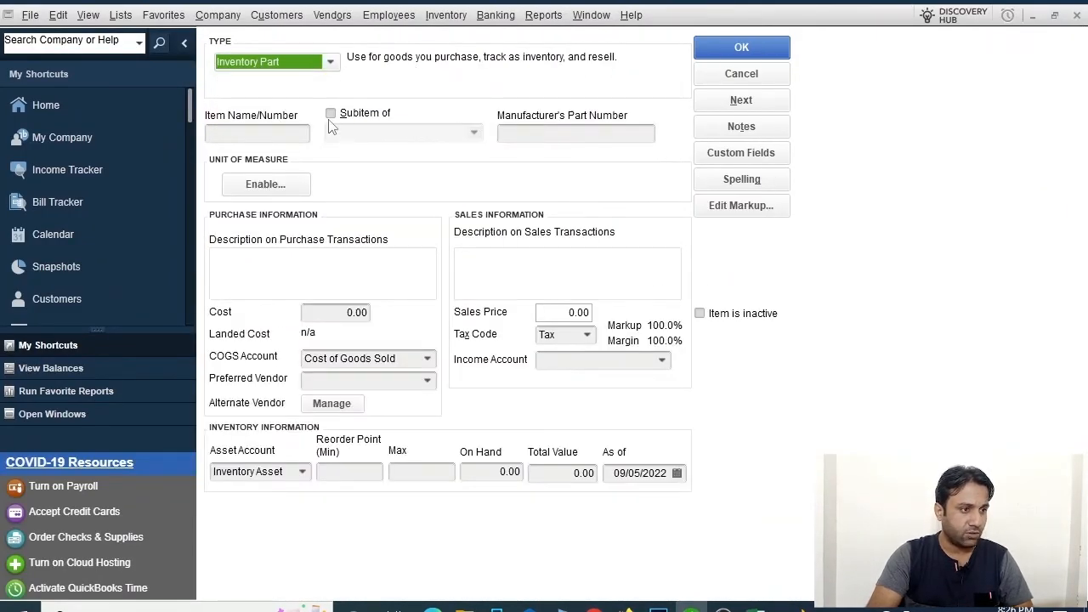
{"action": "left_click", "coordinate": [267, 134]}
{"action": "type", "text": "Samsung Galaxy A34"}
{"action": "left_click", "coordinate": [331, 113]}
{"action": "left_click", "coordinate": [478, 138]}
{"action": "left_click", "coordinate": [348, 195]}
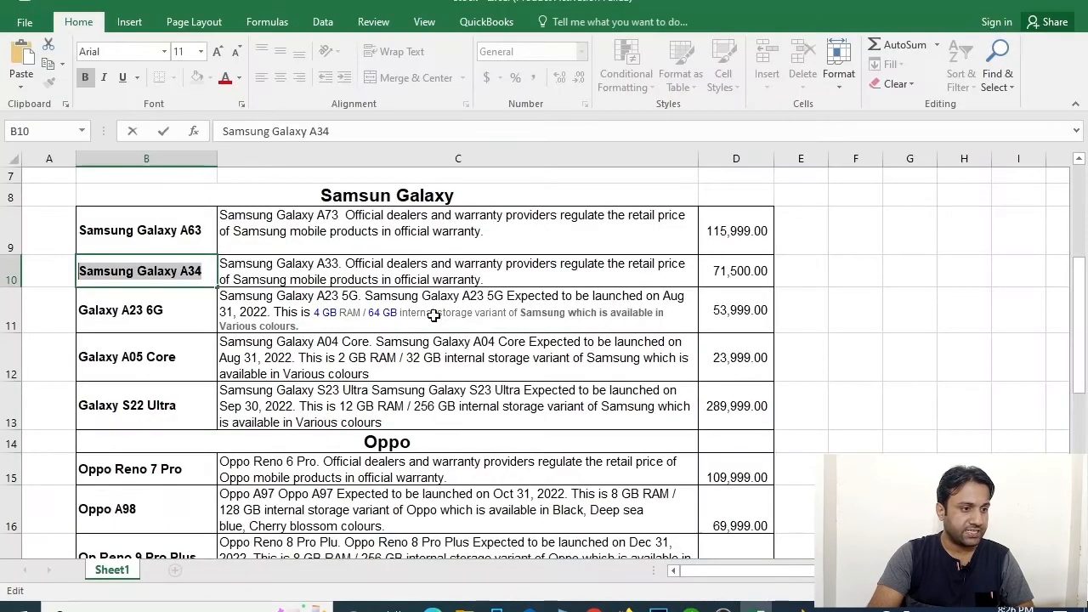
Copy the full description text from cell C10 of the Excel stock list into the new item's purchase description in QuickBooks.
{"action": "left_click", "coordinate": [752, 605]}
{"action": "double_click", "coordinate": [491, 283]}
{"action": "left_click_drag", "start_coordinate": [487, 282], "coordinate": [88, 254]}
{"action": "key", "text": "ctrl+c"}
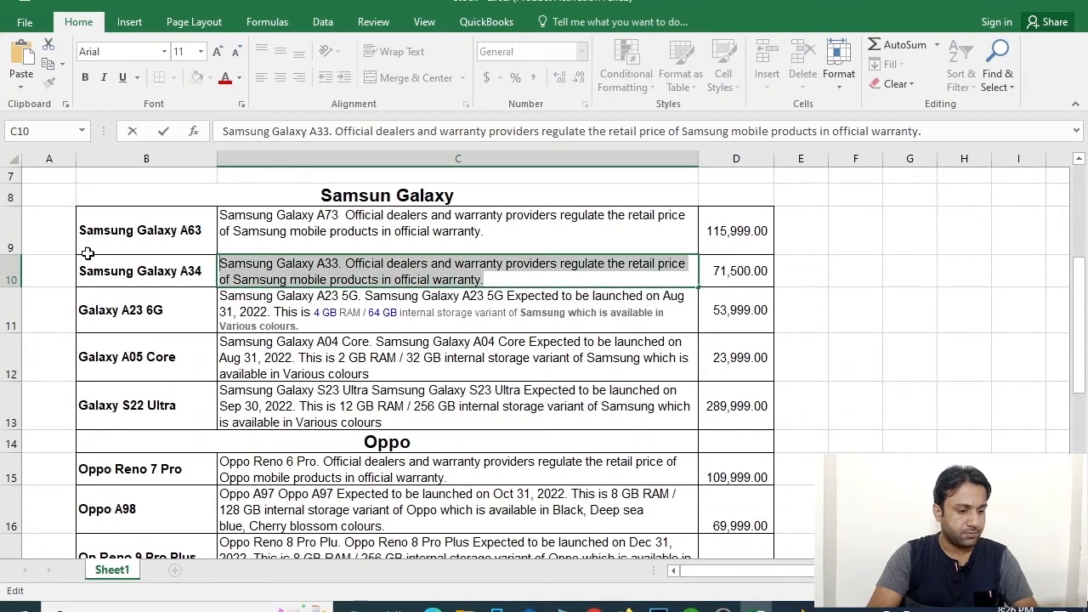
{"action": "left_click", "coordinate": [692, 606]}
{"action": "left_click", "coordinate": [290, 274]}
{"action": "key", "text": "ctrl+v"}
{"action": "key", "text": "Tab"}
Set the Samsung Galaxy A34 item's cost to 70,000.
{"action": "left_click", "coordinate": [332, 309]}
{"action": "double_click", "coordinate": [332, 309]}
{"action": "type", "text": "7"}
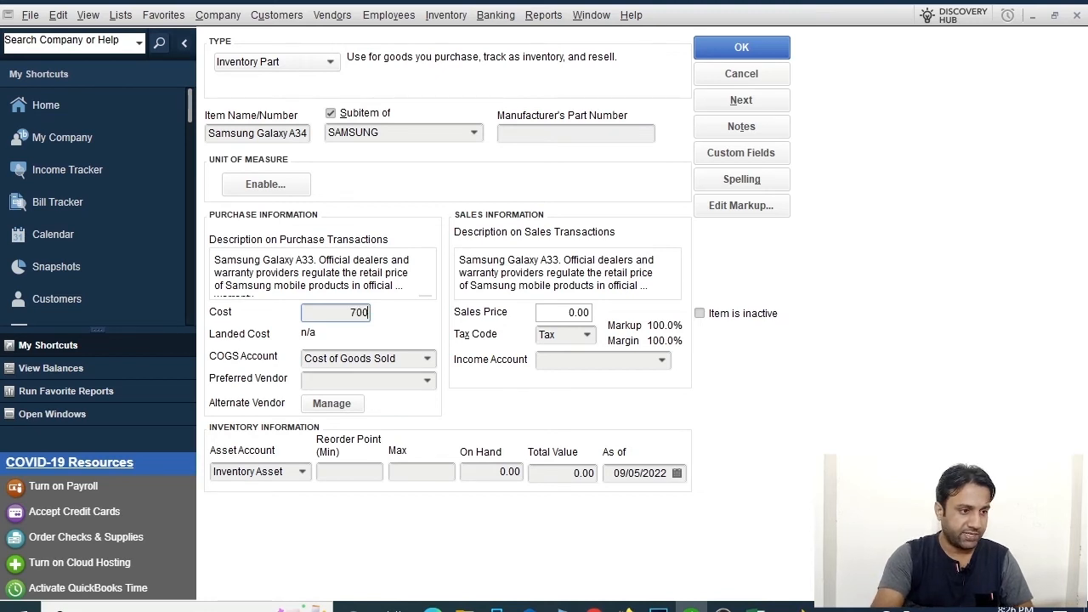
{"action": "type", "text": "0,000"}
{"action": "key", "text": "Tab"}
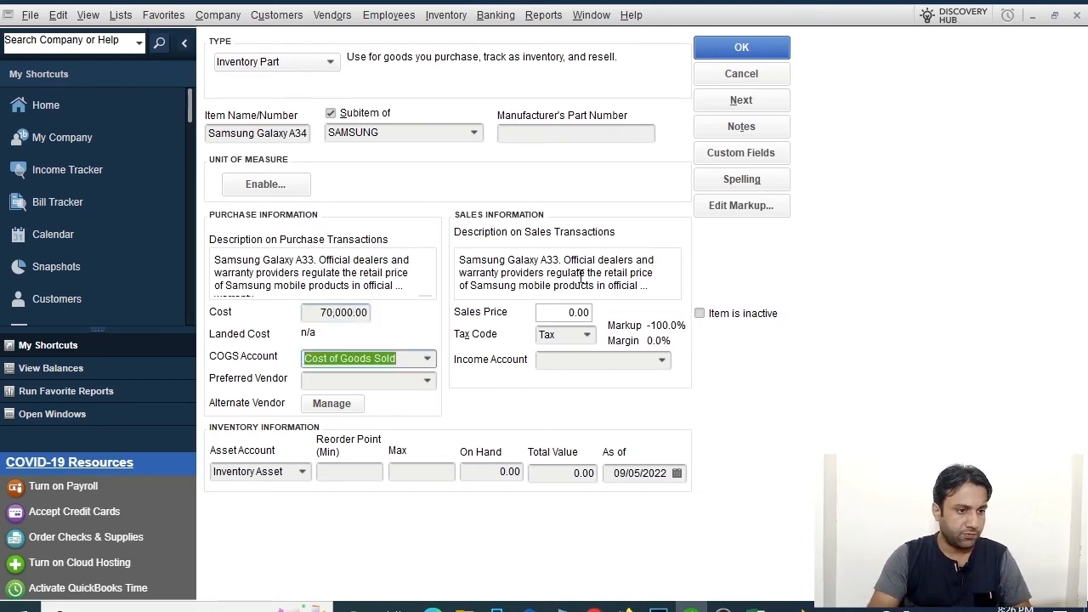
Set the Samsung Galaxy A34 item's sales price to 80,000 and review the resulting markup and margin.
{"action": "left_click", "coordinate": [580, 311]}
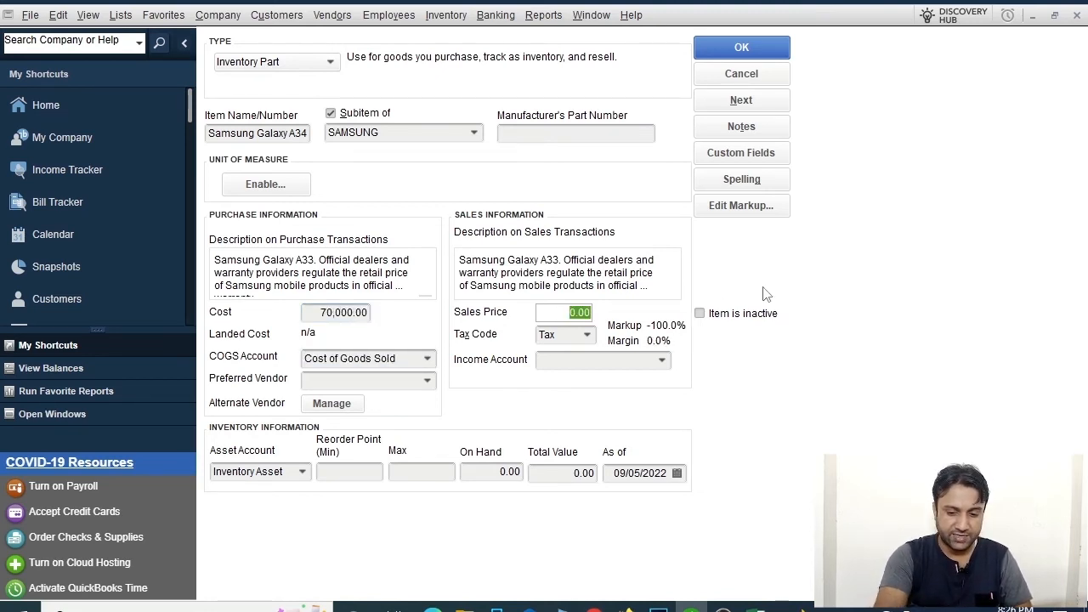
{"action": "type", "text": "8"}
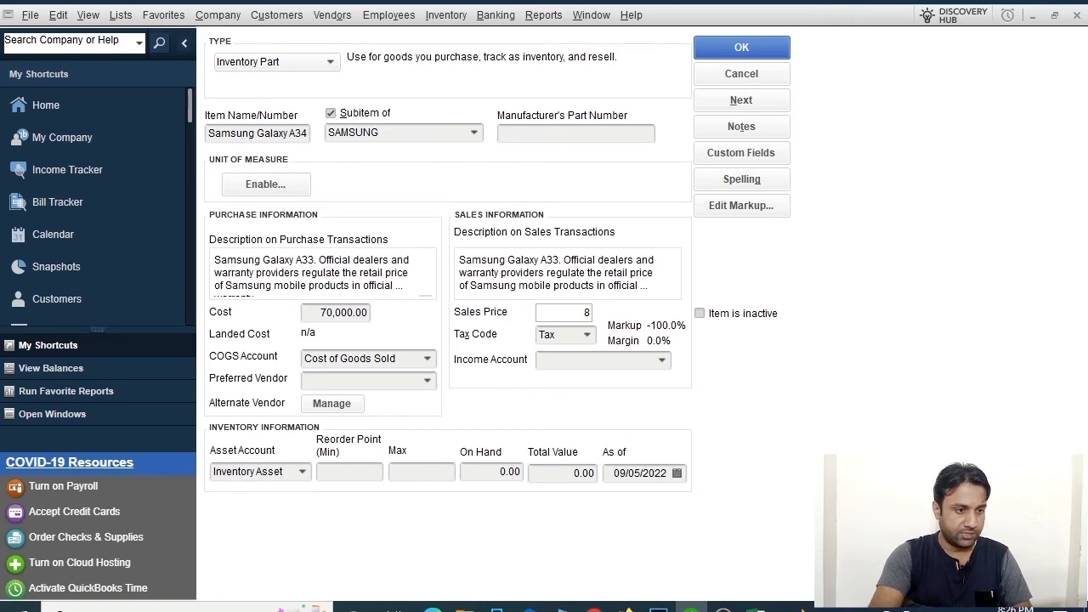
{"action": "type", "text": "0,000"}
{"action": "key", "text": "Tab"}
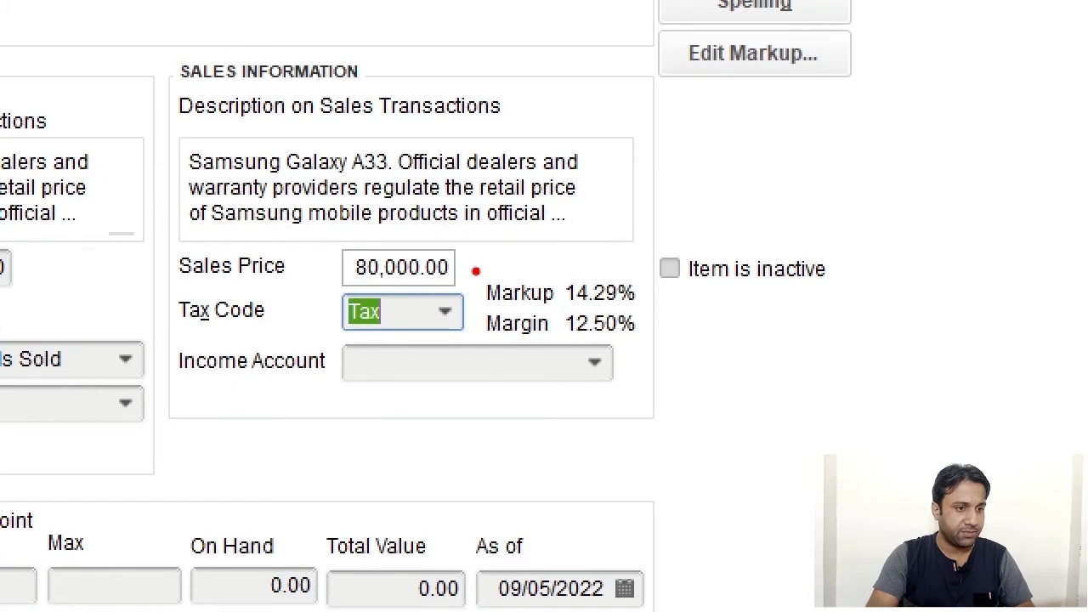
{"action": "left_click_drag", "start_coordinate": [473, 269], "coordinate": [666, 312]}
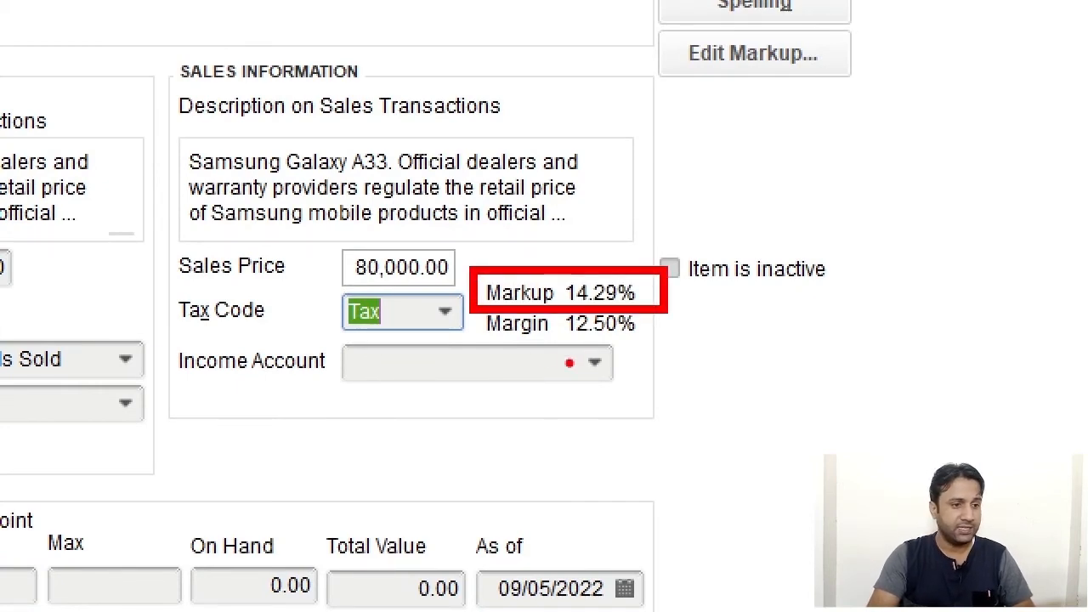
{"action": "left_click_drag", "start_coordinate": [490, 298], "coordinate": [713, 359]}
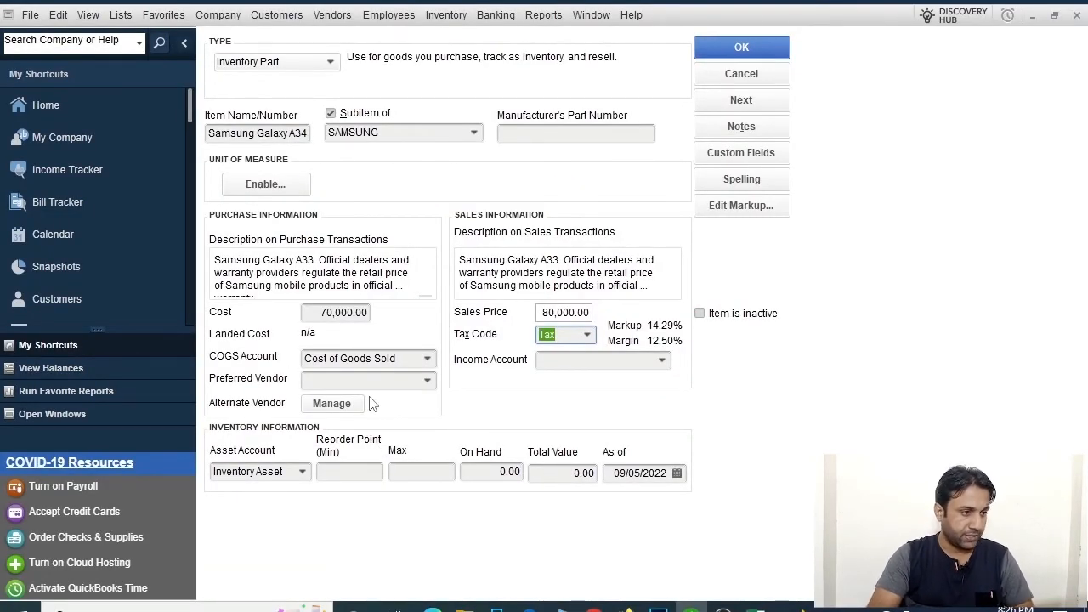
With Inventory Asset as the asset account, set the Samsung Galaxy A34's reorder point to 5, maximum to 25 and on-hand quantity to 15.
{"action": "left_click", "coordinate": [301, 473]}
{"action": "left_click", "coordinate": [292, 116]}
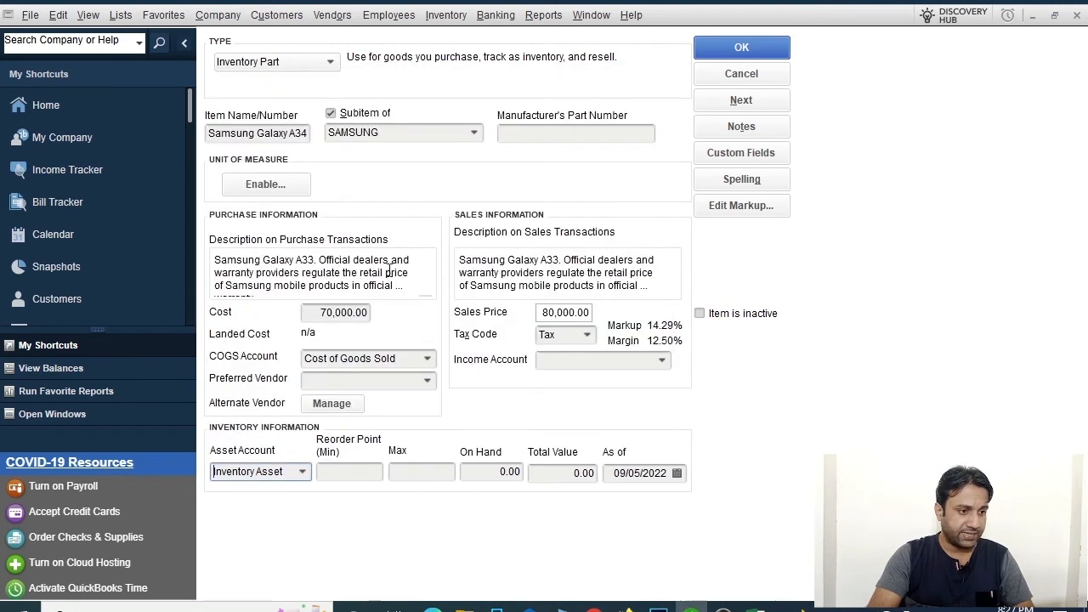
{"action": "left_click", "coordinate": [352, 474]}
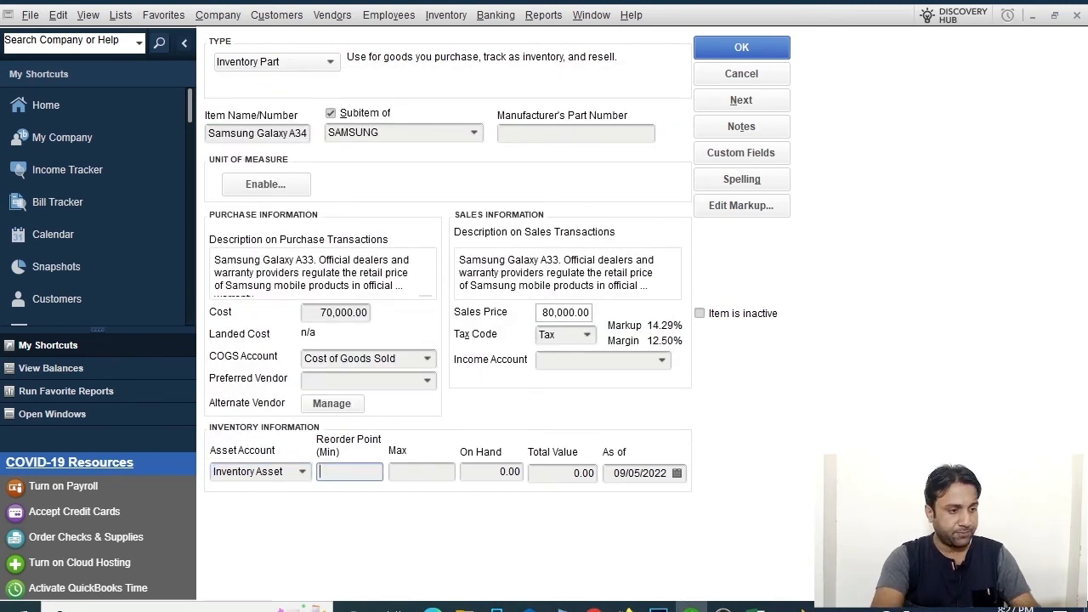
{"action": "key", "text": "Tab"}
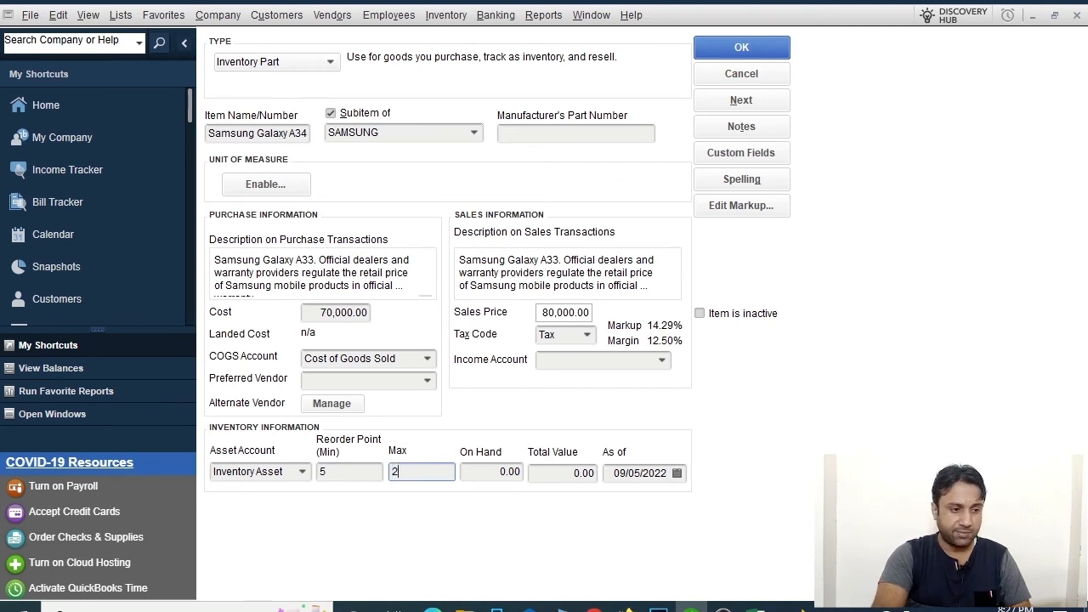
{"action": "key", "text": "Tab"}
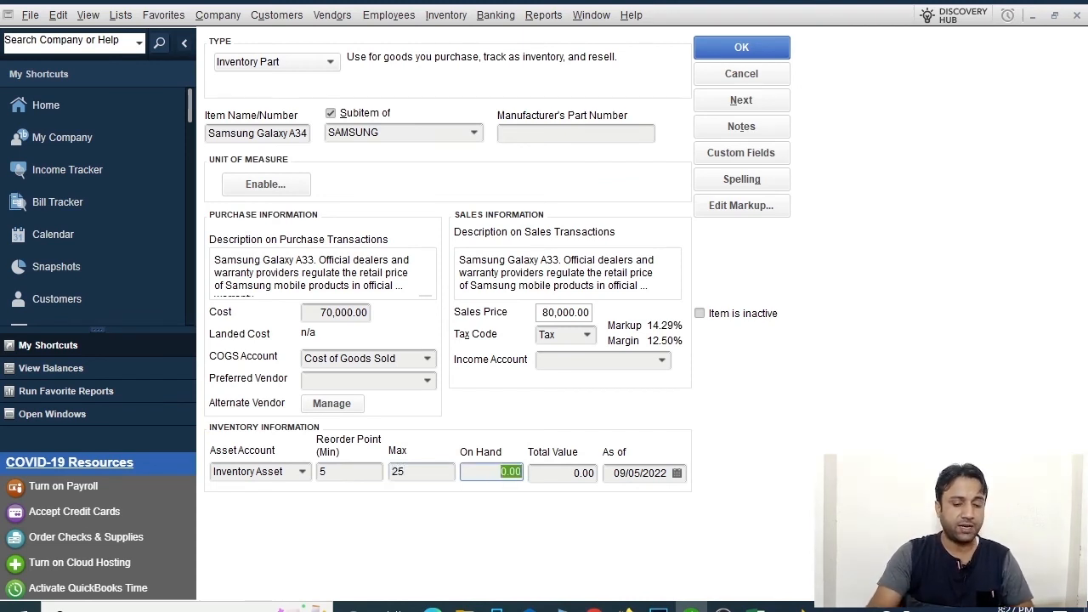
{"action": "type", "text": "15"}
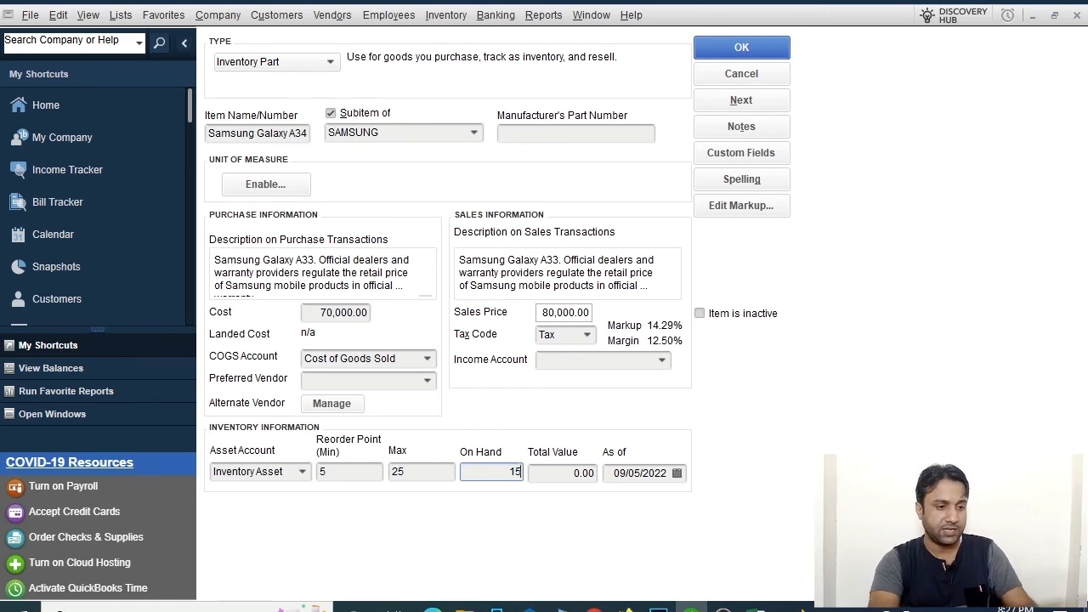
{"action": "key", "text": "Tab"}
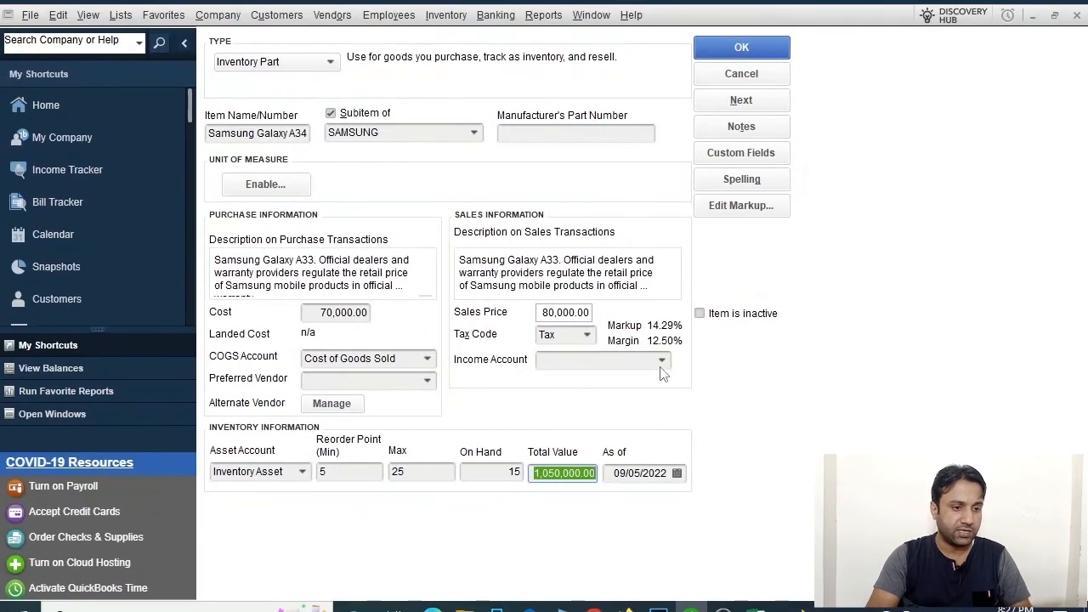
Assign Income From Sale as the Samsung Galaxy A34 item's income account and save the item, ignoring all spelling suggestions.
{"action": "left_click", "coordinate": [661, 361]}
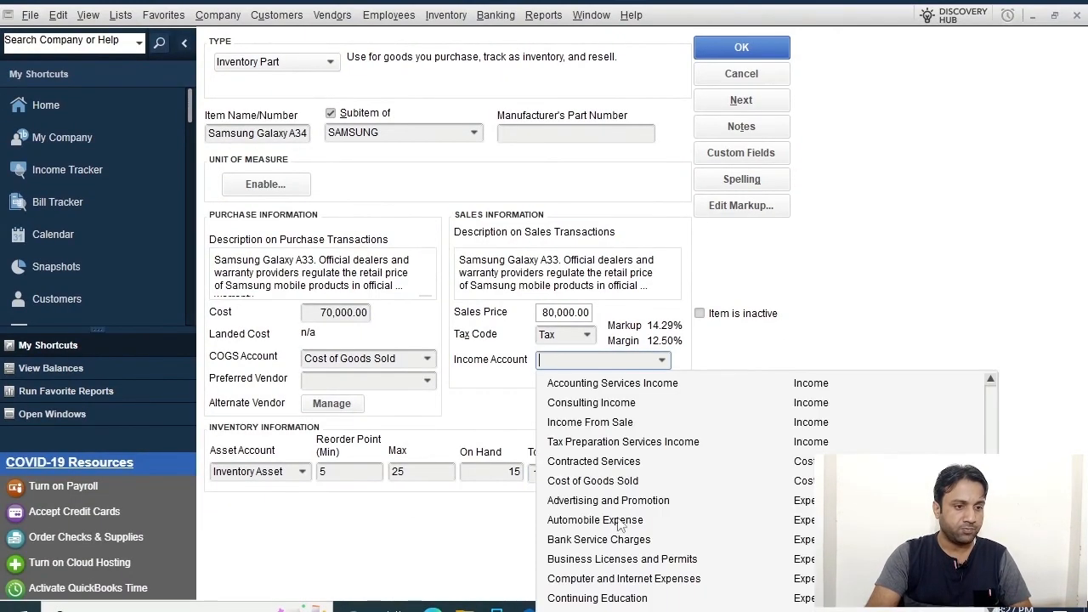
{"action": "left_click", "coordinate": [596, 423]}
{"action": "left_click", "coordinate": [742, 46]}
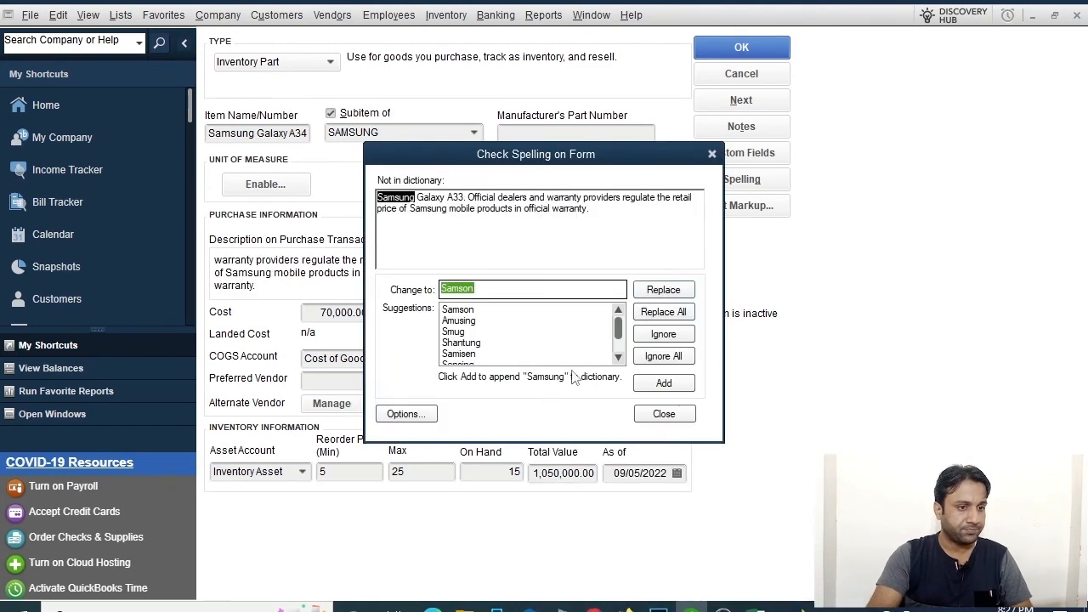
{"action": "left_click", "coordinate": [652, 359]}
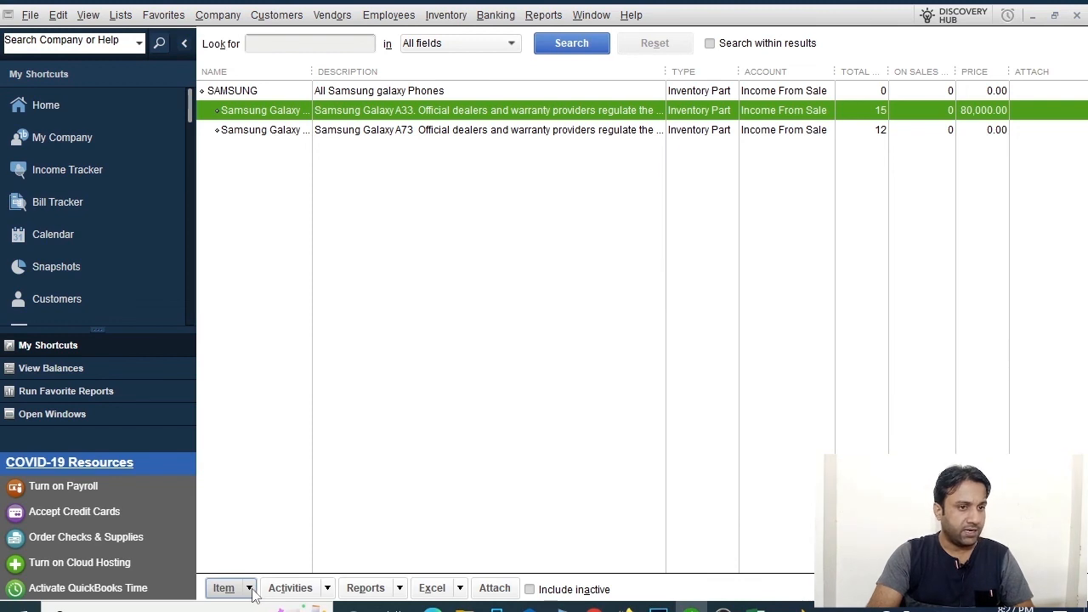
Narrow the Description column and widen the Type column in the item list, leaving no item selected.
{"action": "left_click_drag", "start_coordinate": [666, 74], "coordinate": [544, 77]}
{"action": "left_click_drag", "start_coordinate": [644, 71], "coordinate": [688, 73]}
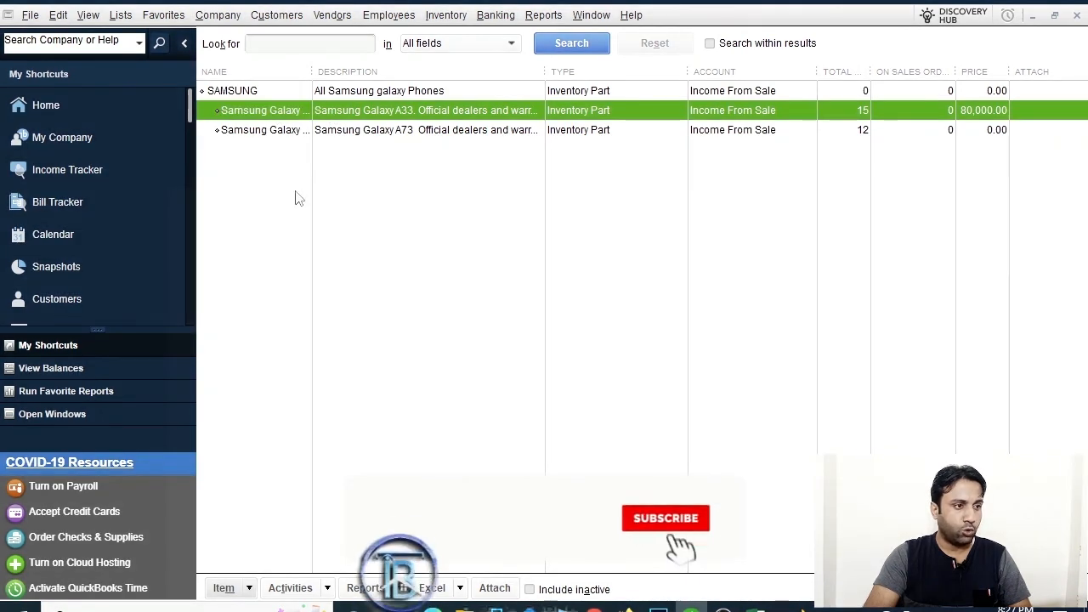
{"action": "left_click", "coordinate": [513, 267]}
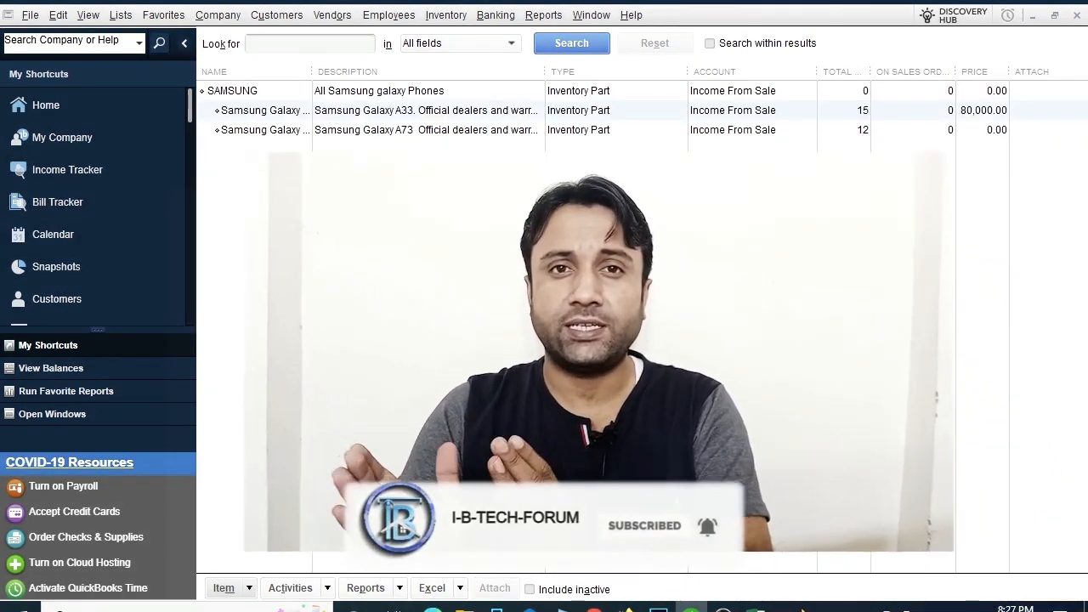